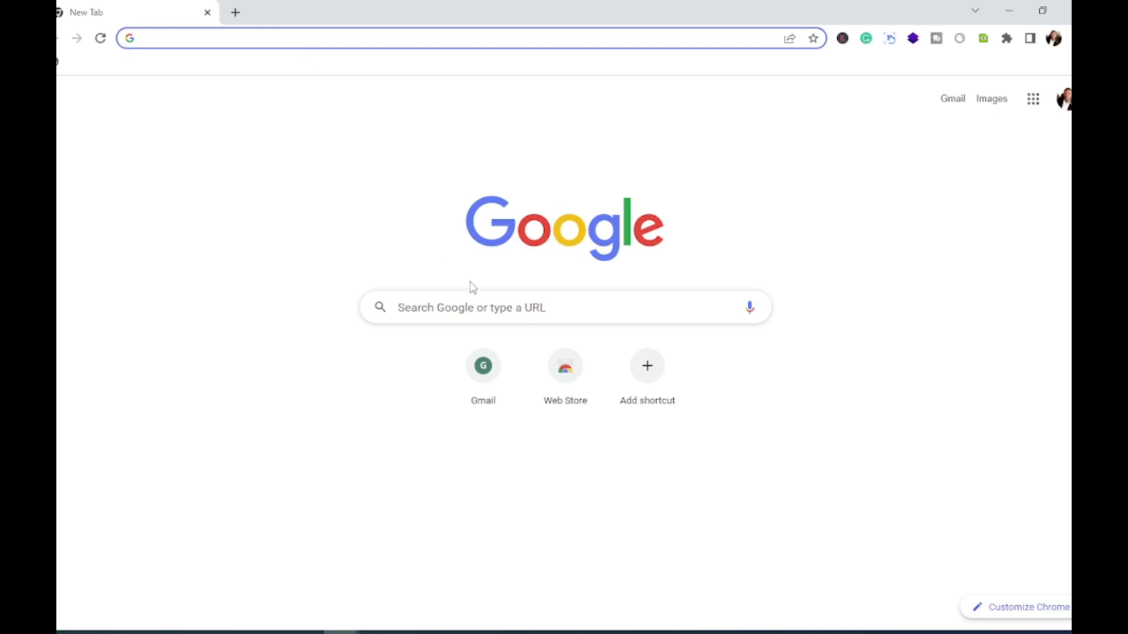
Step: Run a Google search for 'xampp' from Chrome's new tab page
click(477, 310)
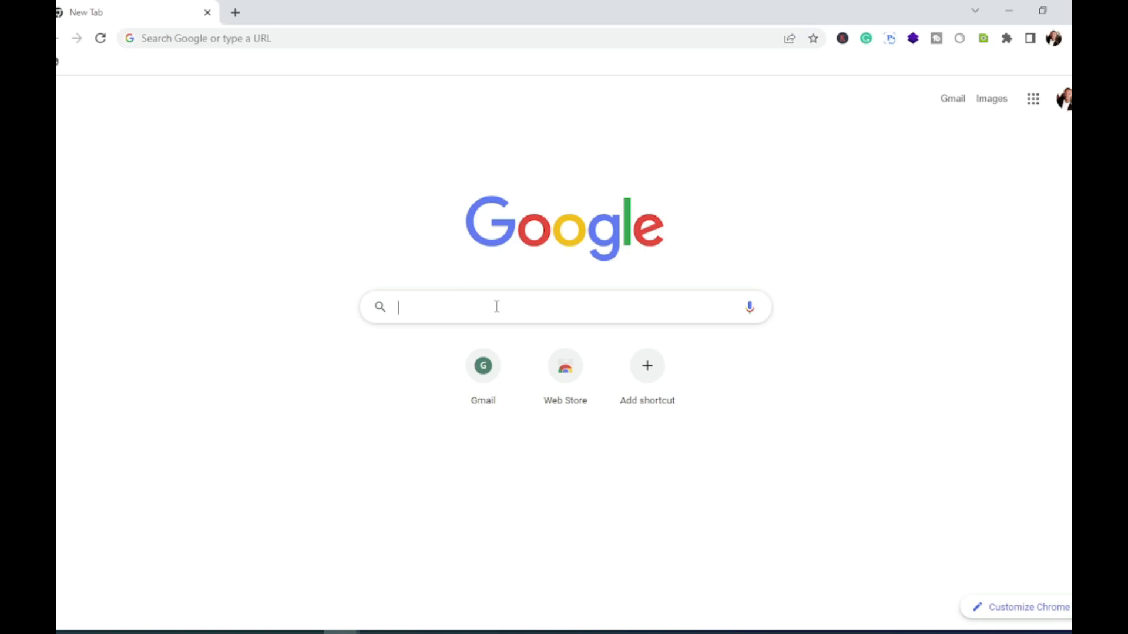
text(xam)
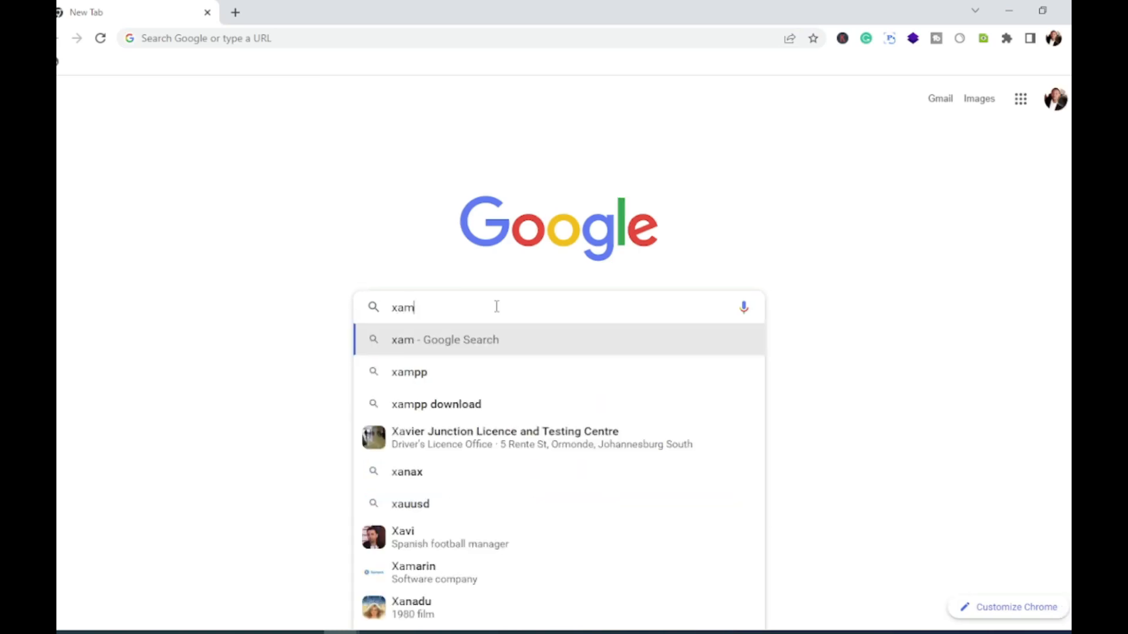
text(pp)
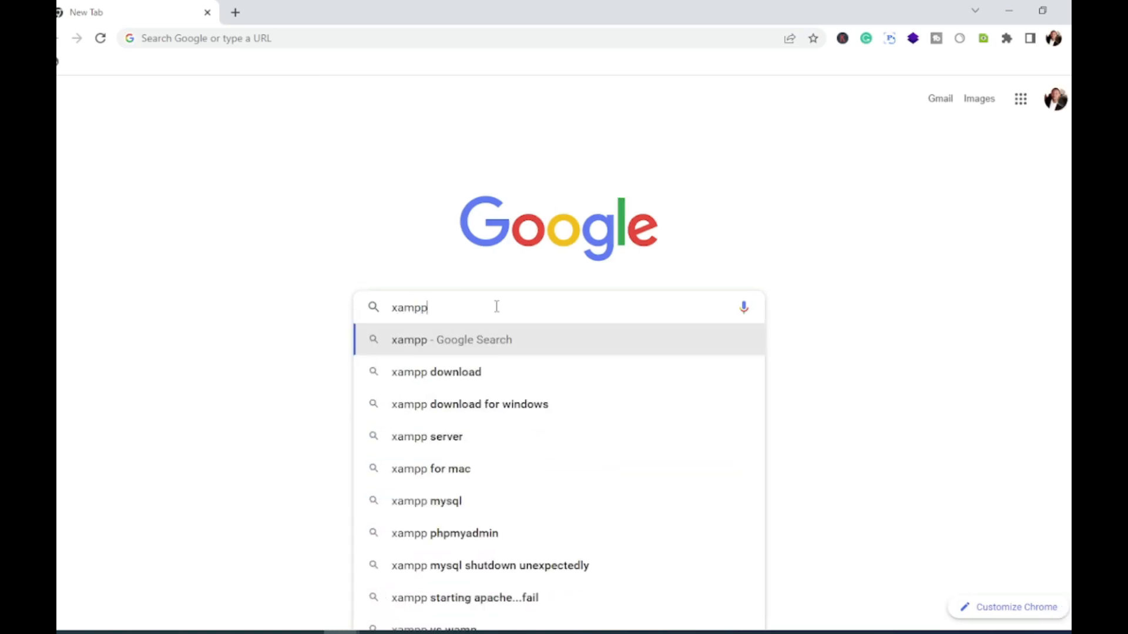
key(Return)
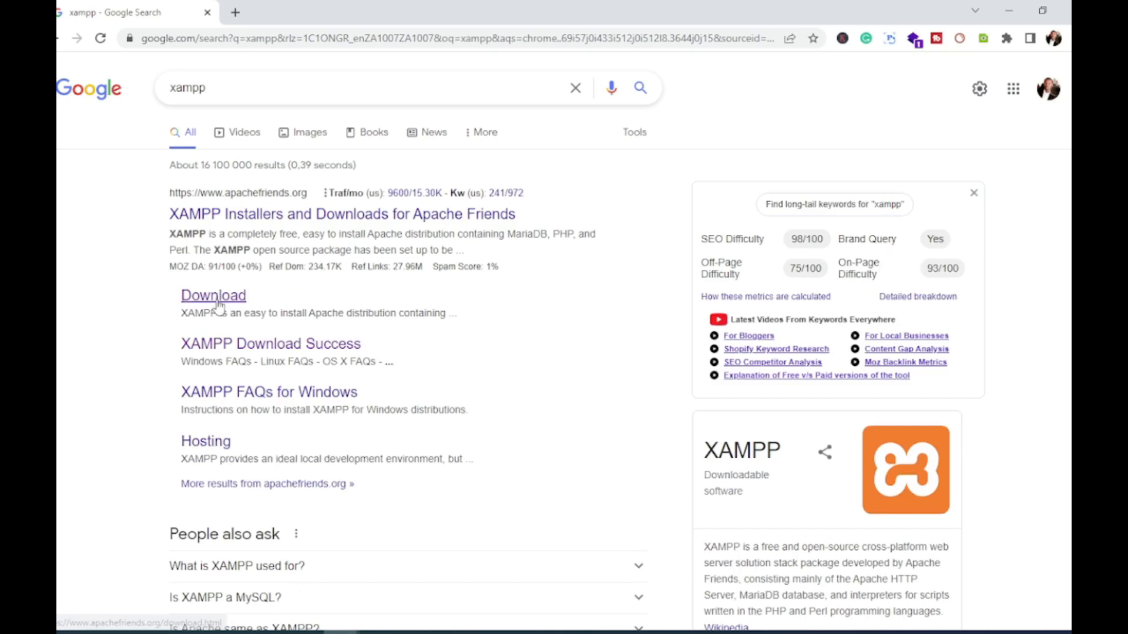
Step: Open the Apache Friends download page and download the 64-bit XAMPP for Windows installer
click(218, 303)
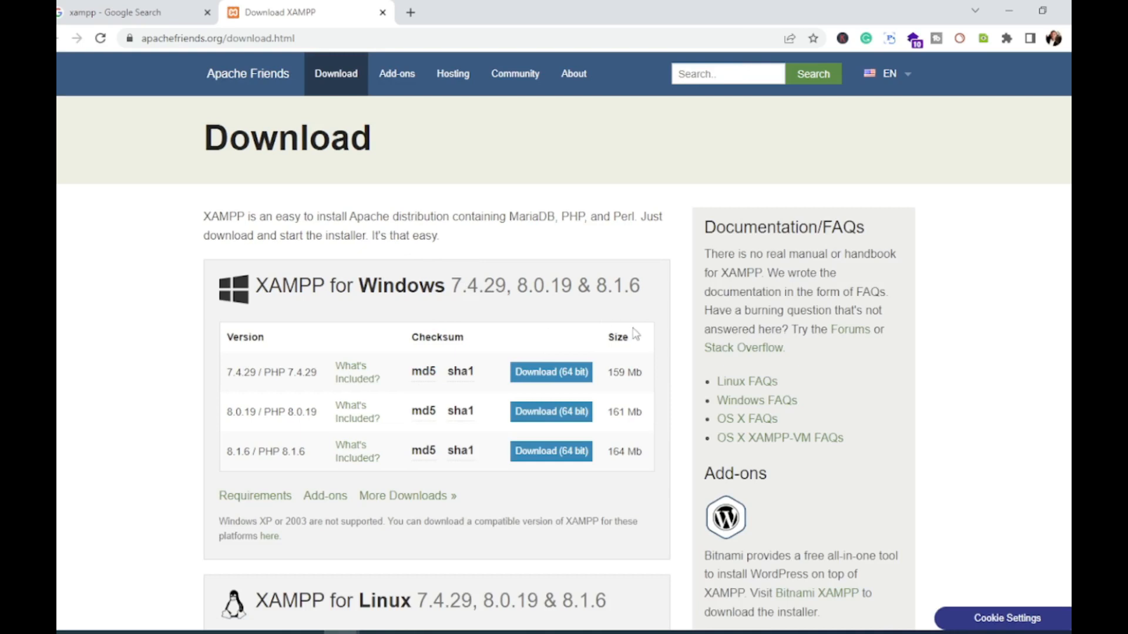
scroll(634, 337, down, 9)
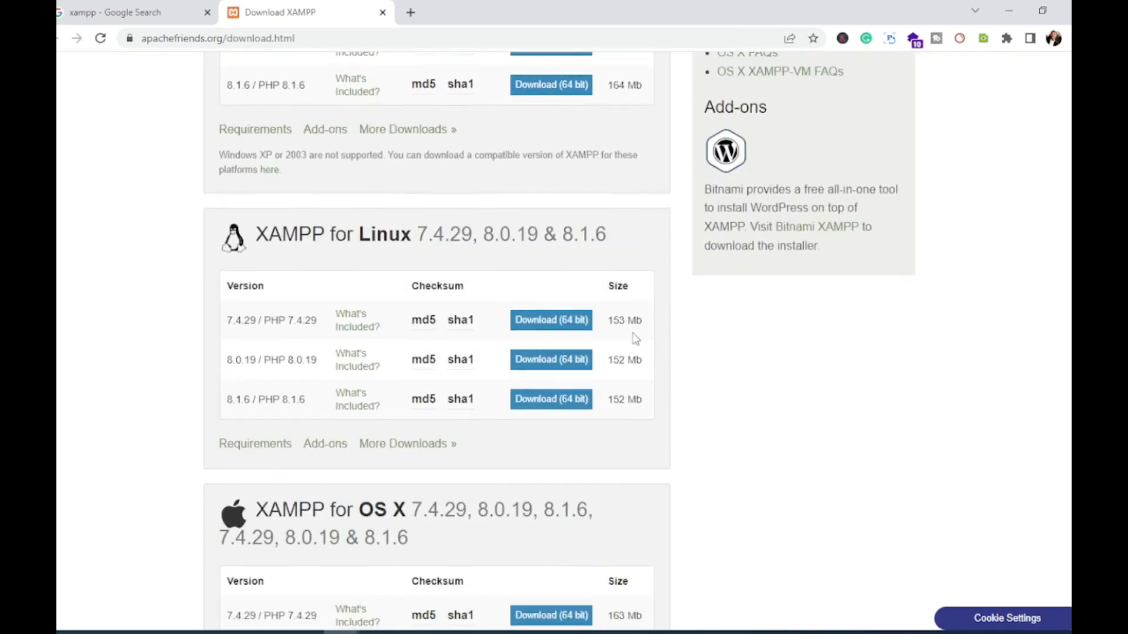
scroll(635, 339, down, 5)
scroll(635, 339, up, 10)
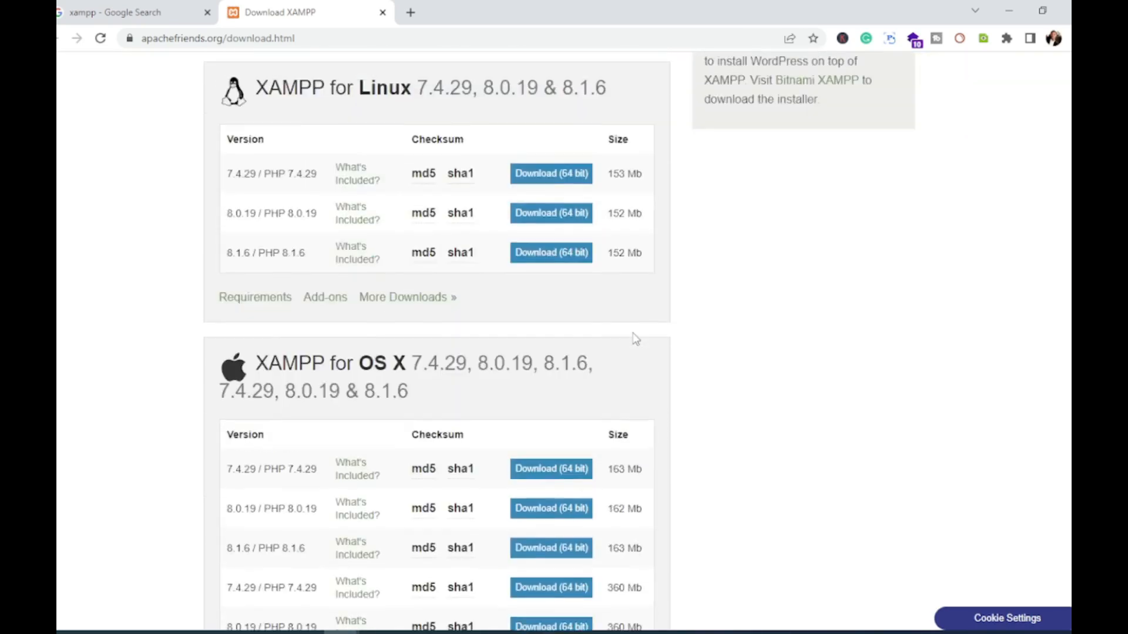
scroll(635, 338, up, 3)
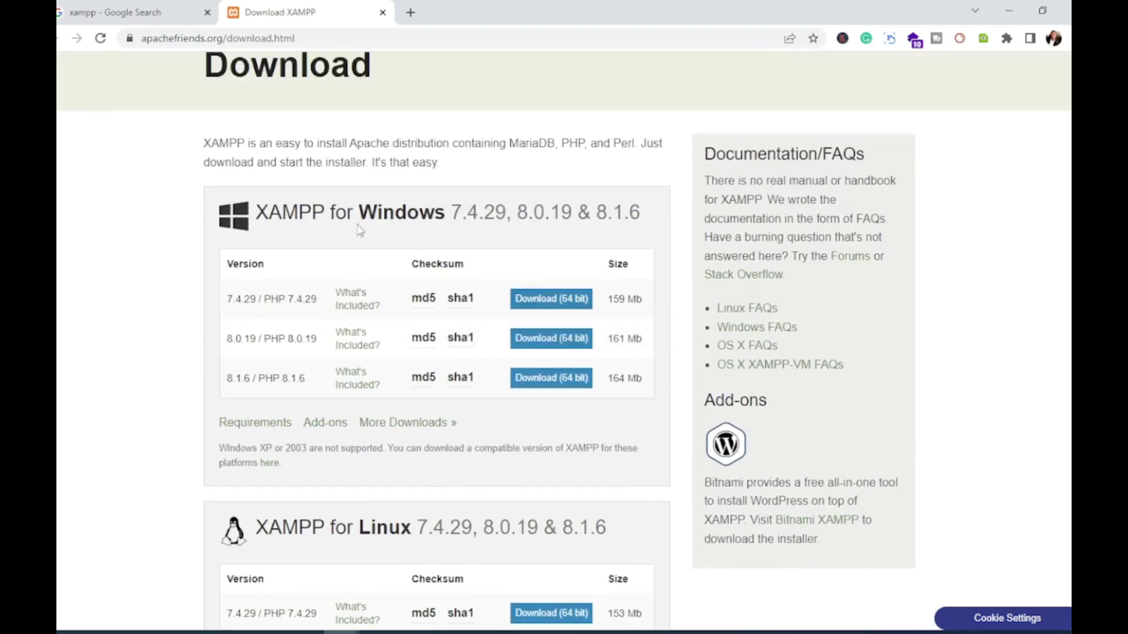
click(552, 300)
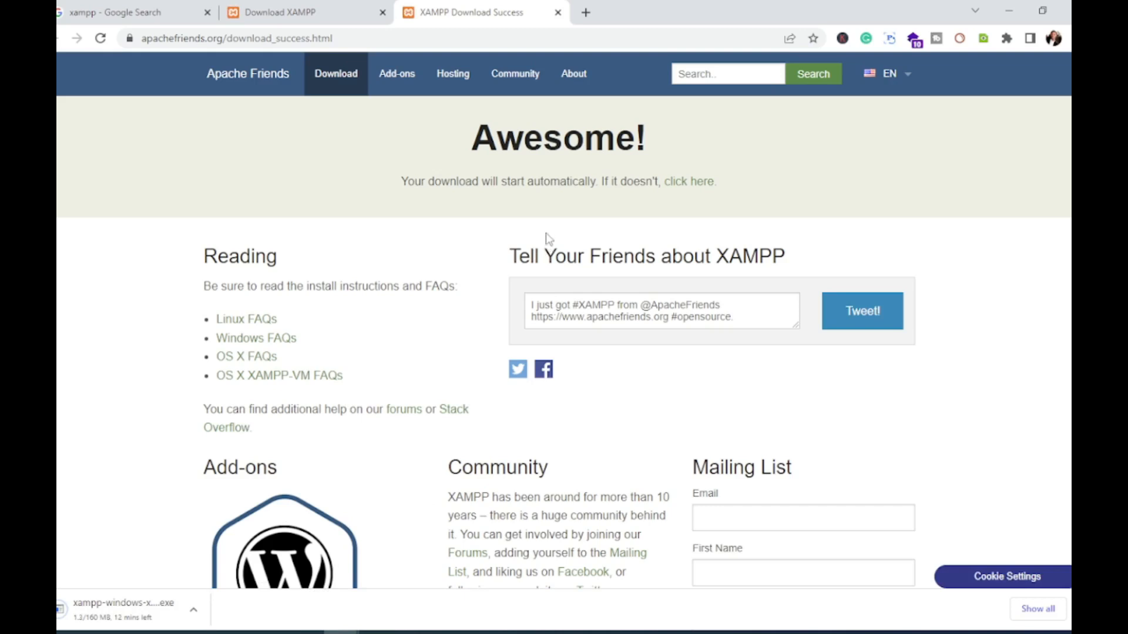
click(585, 12)
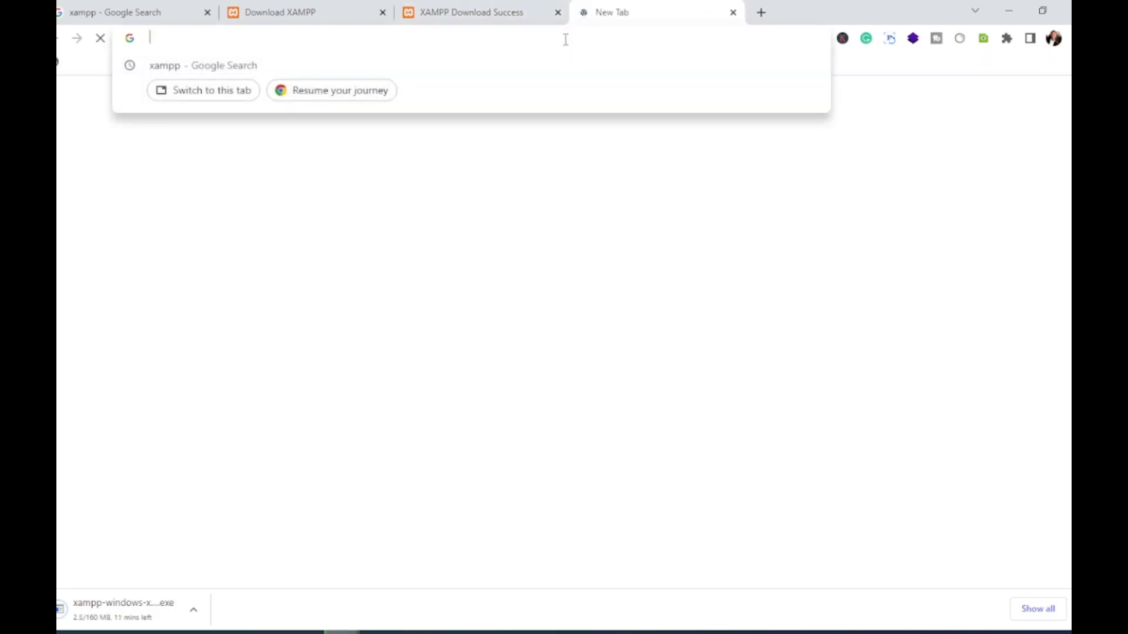
Step: Go to wordpress.org and download the WordPress 6.0 zip, closing the Hooray thank-you popup
text(wordpress)
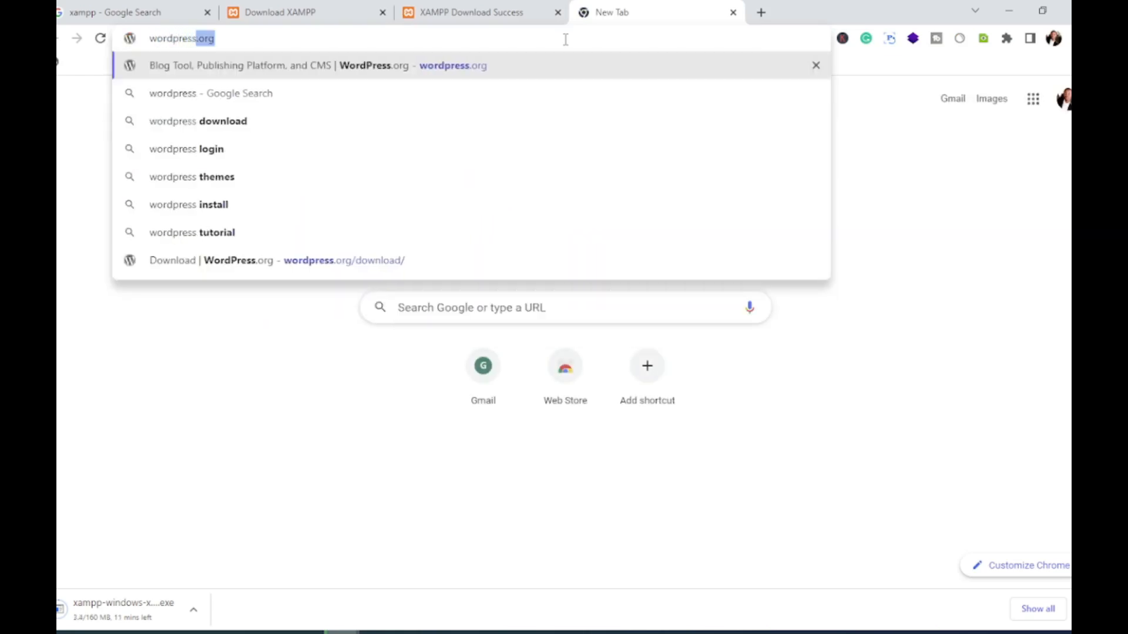
text(.org)
key(Return)
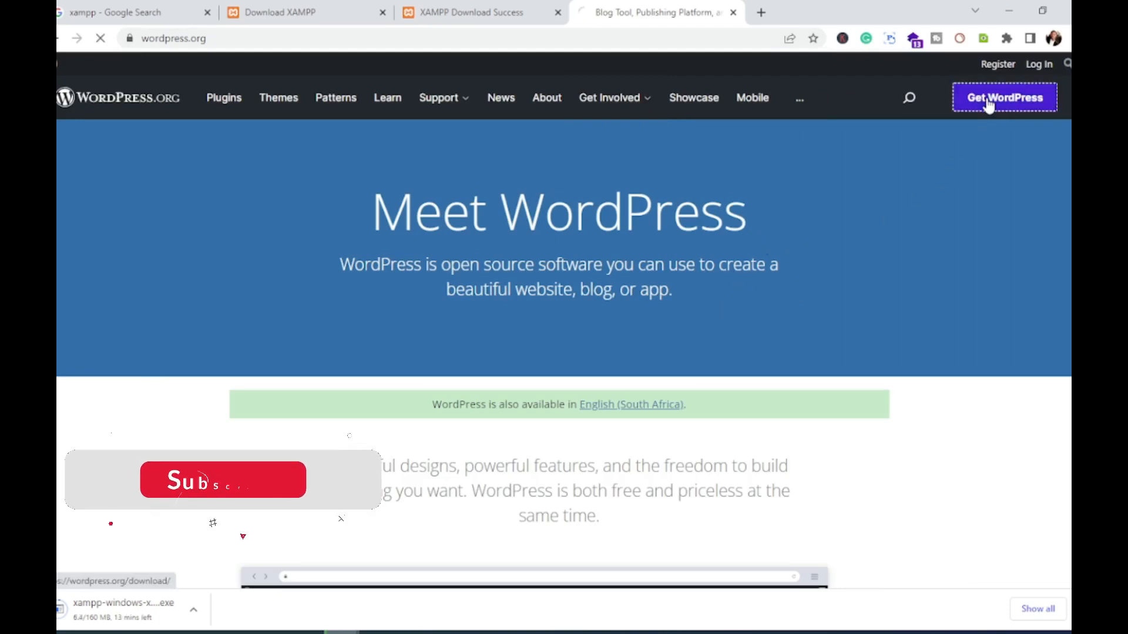
click(1016, 106)
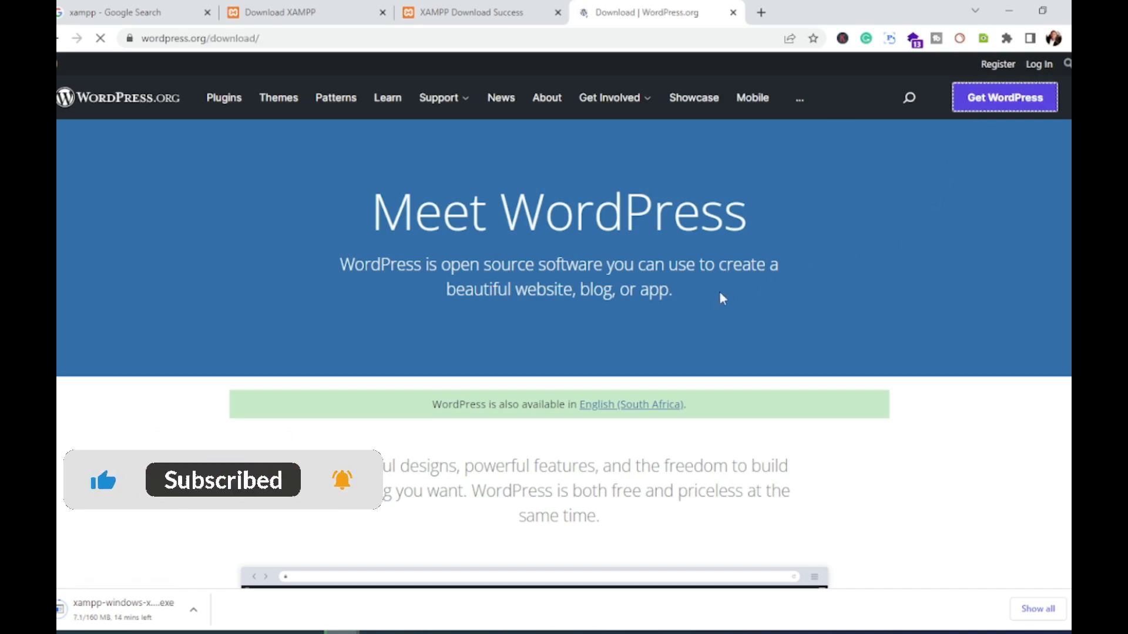
scroll(561, 258, down, 10)
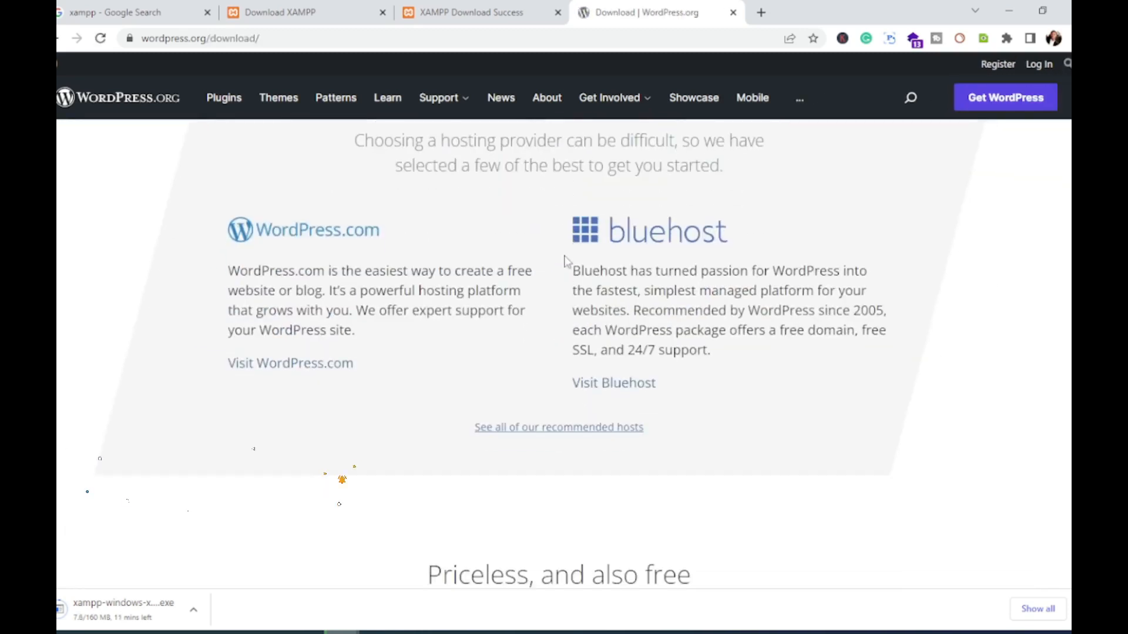
scroll(567, 262, down, 5)
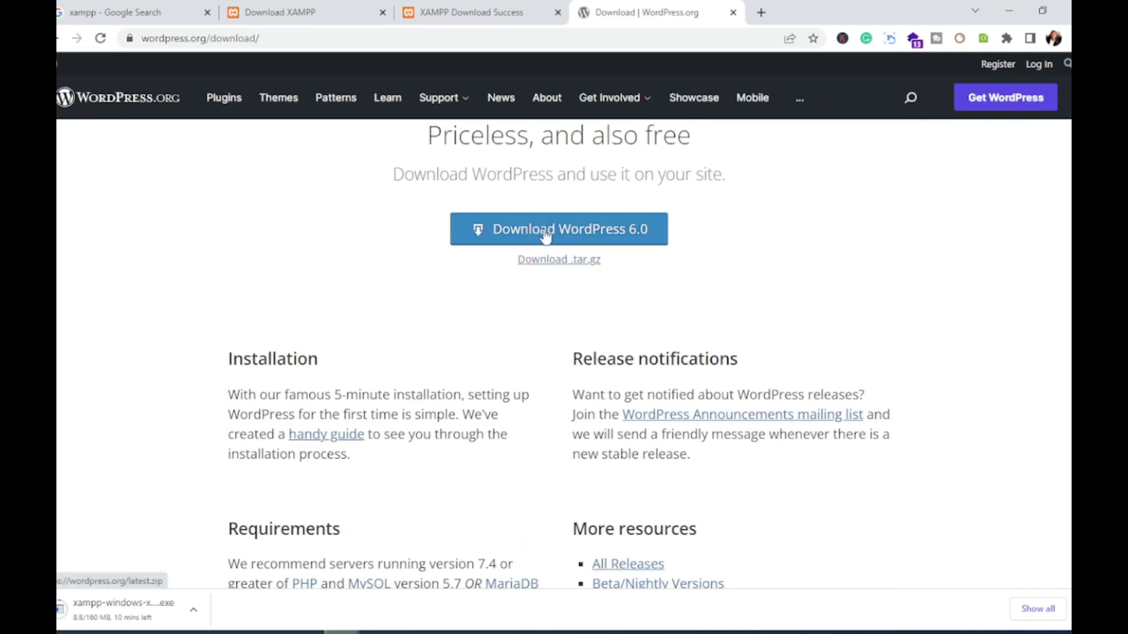
click(545, 235)
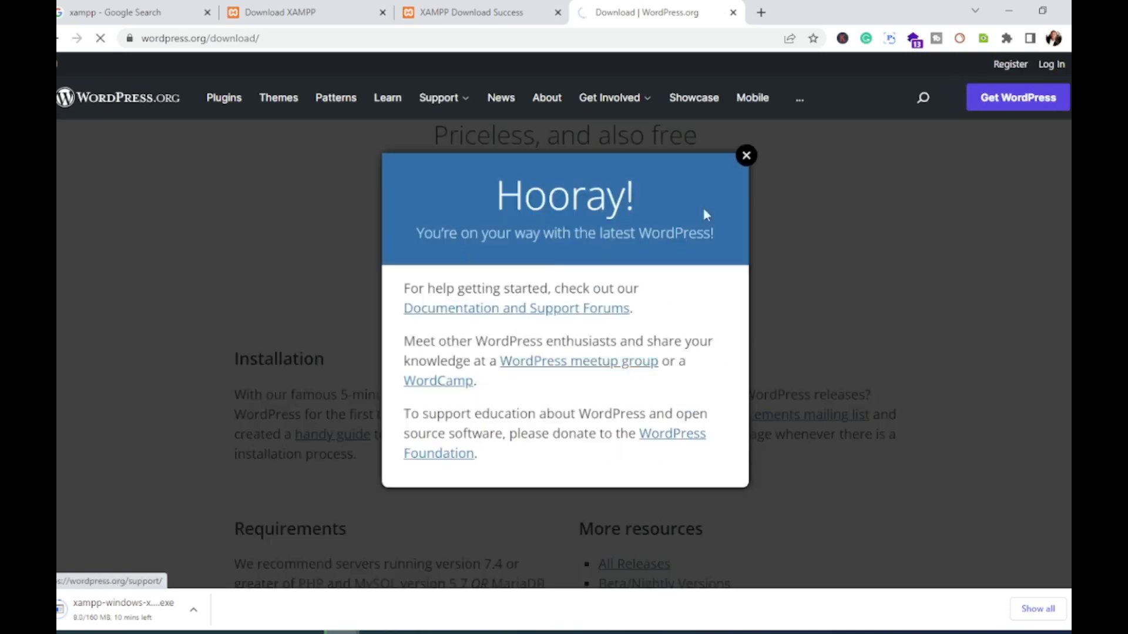
click(746, 157)
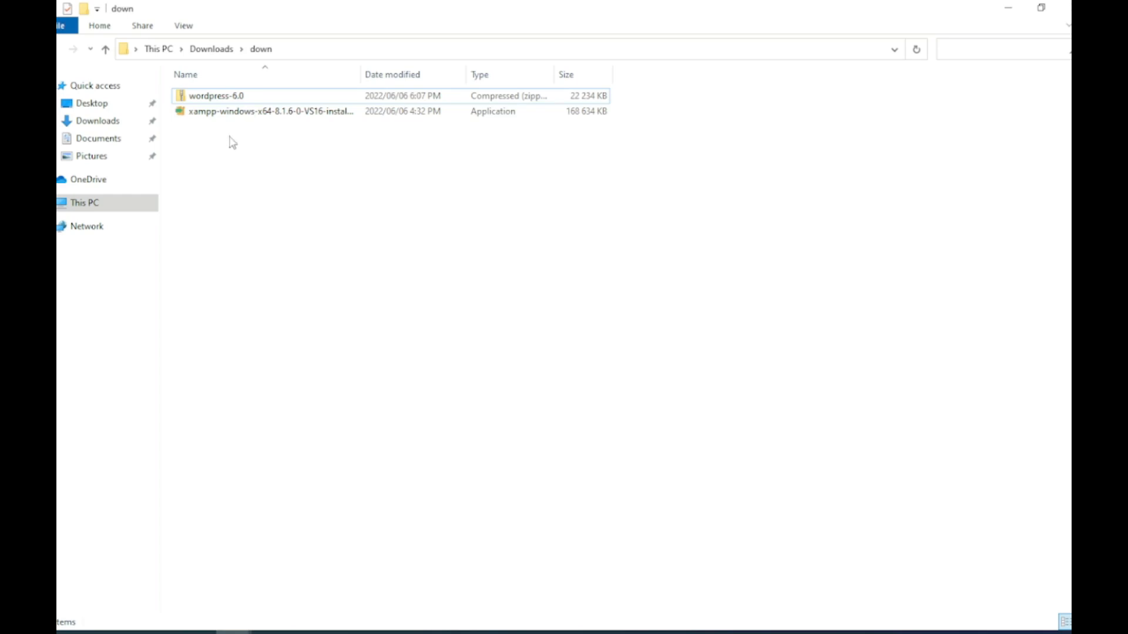
Step: Run the downloaded xampp-windows installer from the Downloads\down folder
double_click(211, 115)
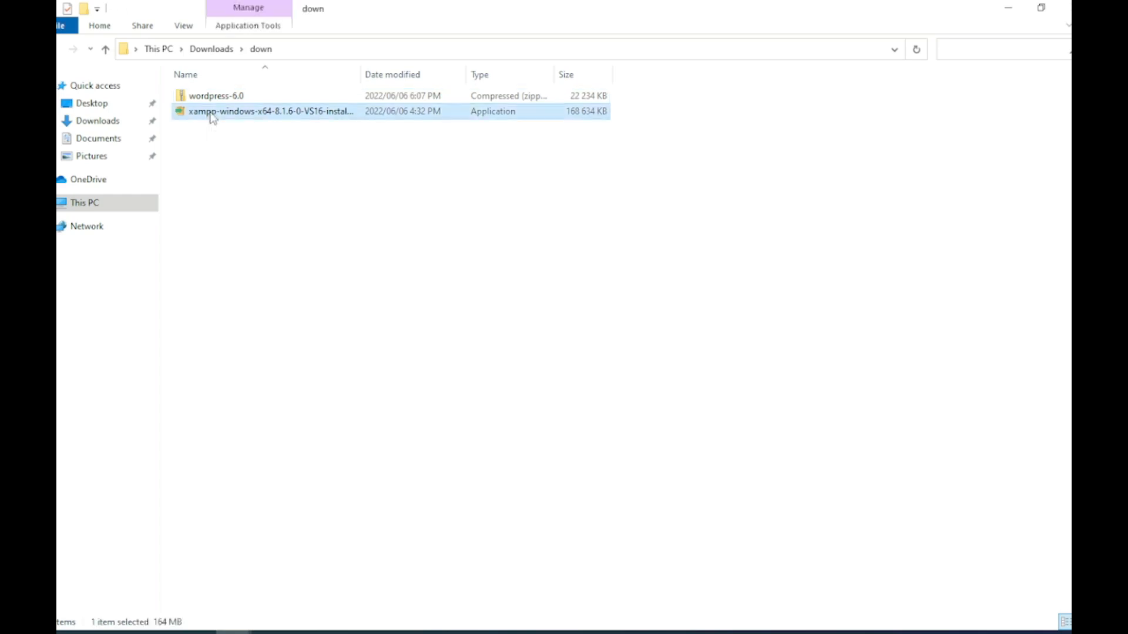
right_click(209, 112)
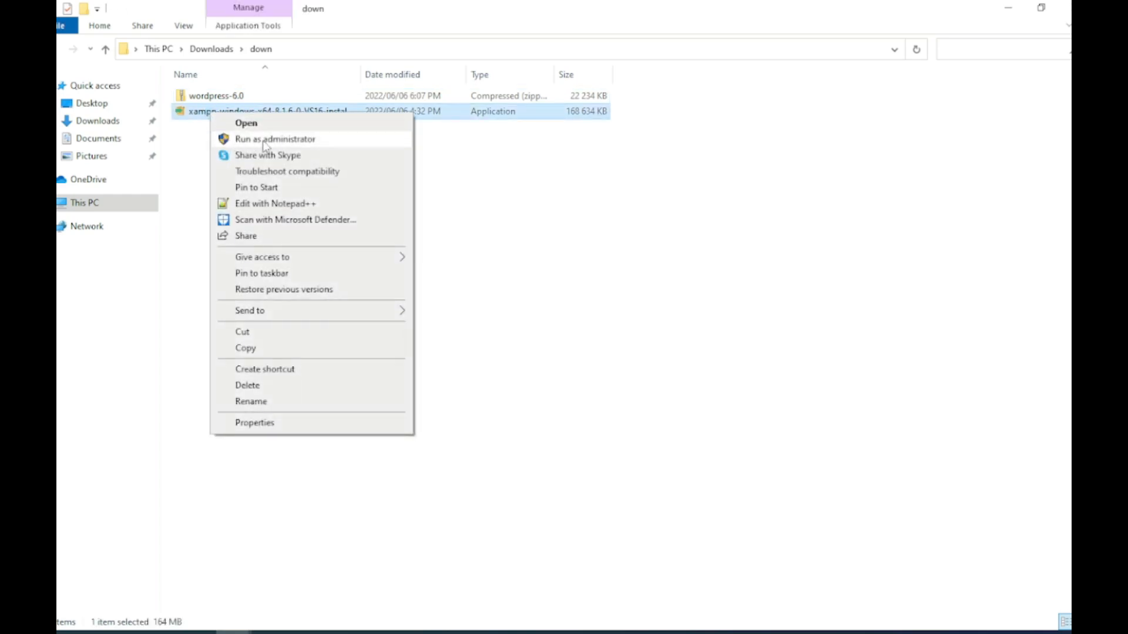
click(290, 127)
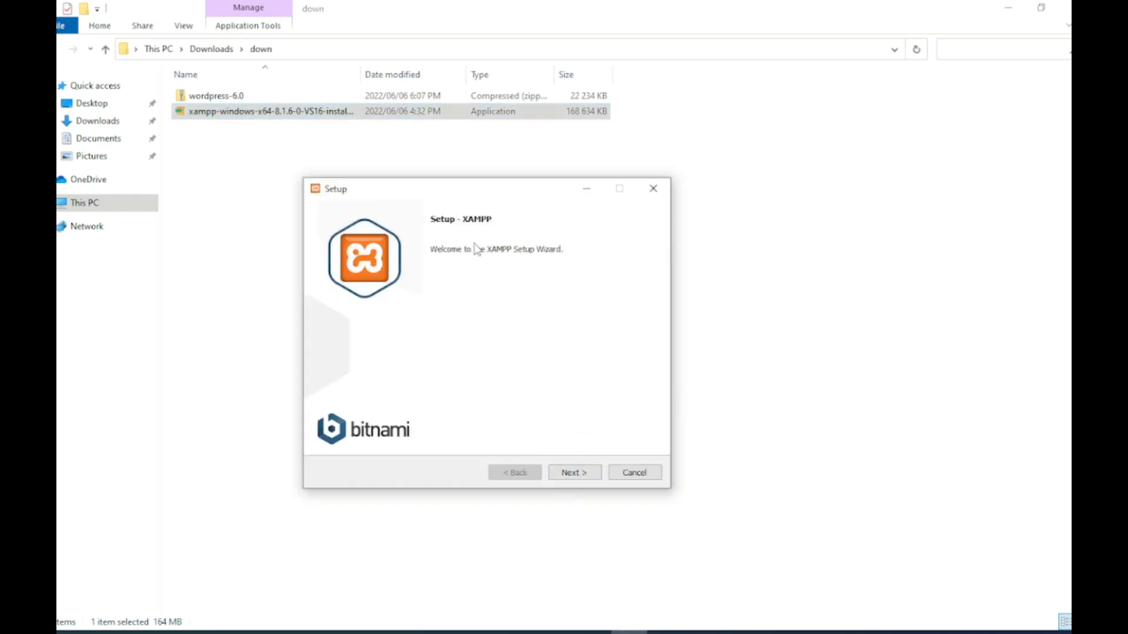
Step: Step through XAMPP Setup to C:\xampp, then abort after the folder-not-empty warning
click(574, 473)
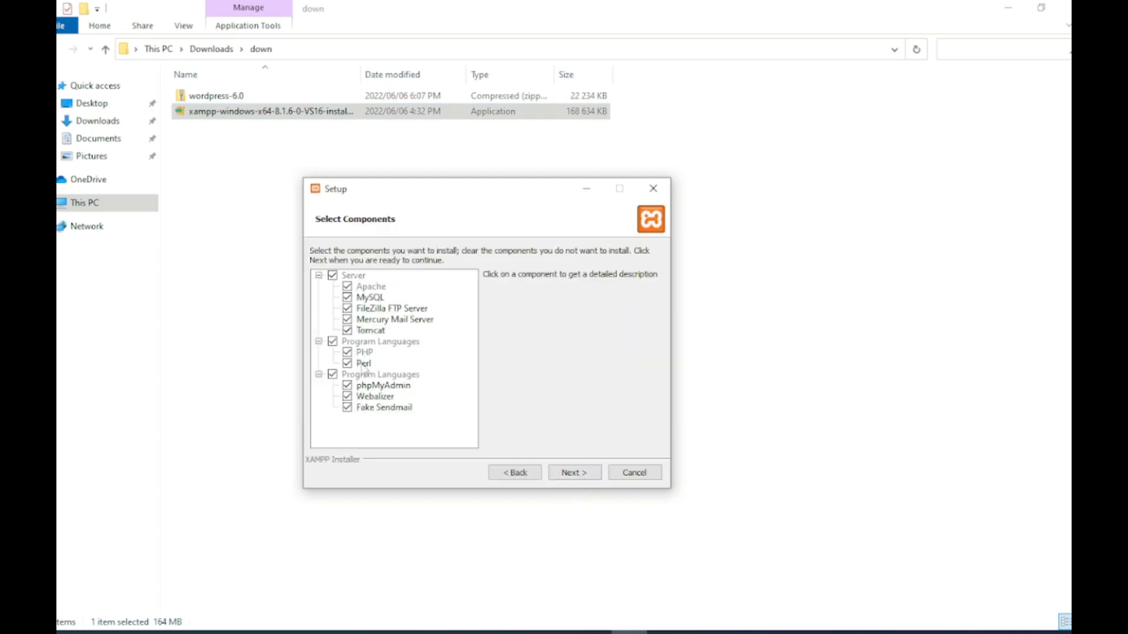
click(569, 476)
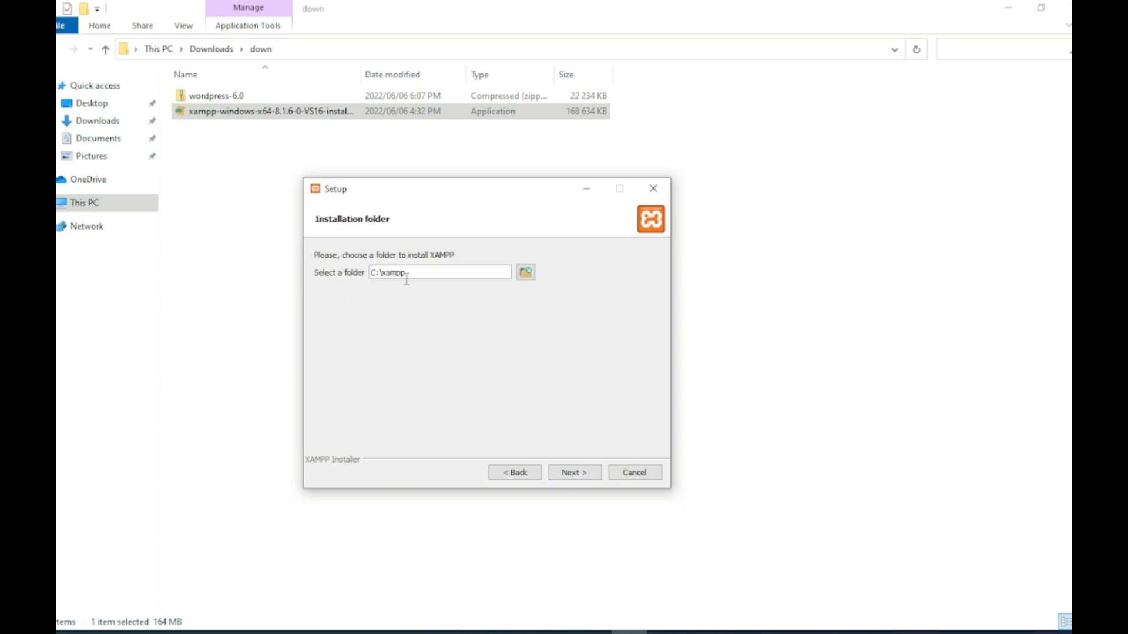
click(573, 477)
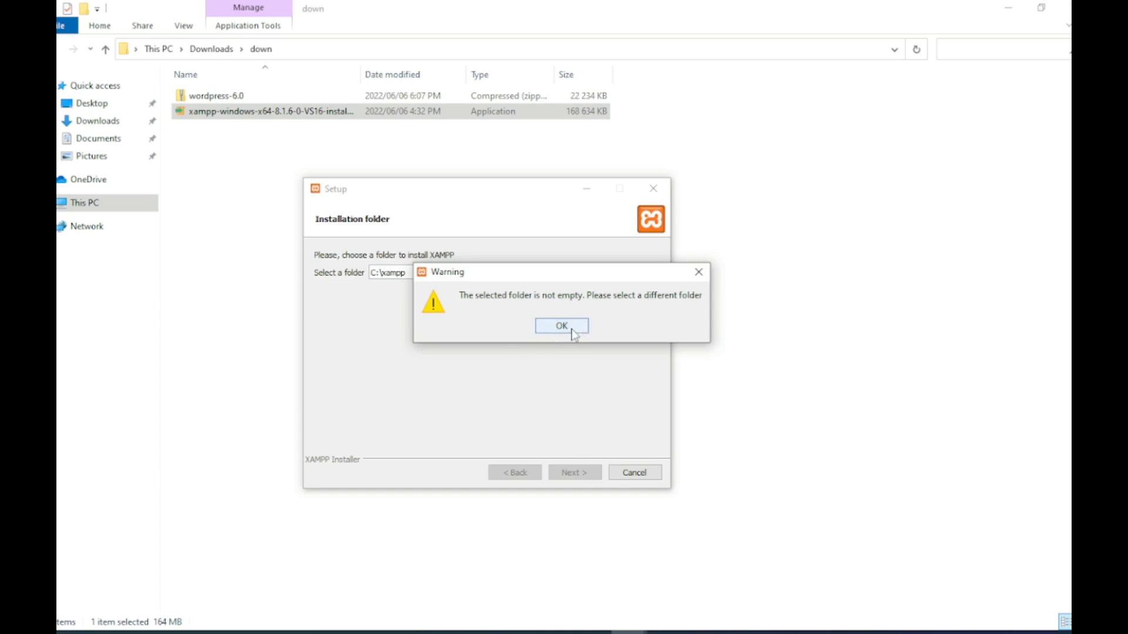
click(562, 326)
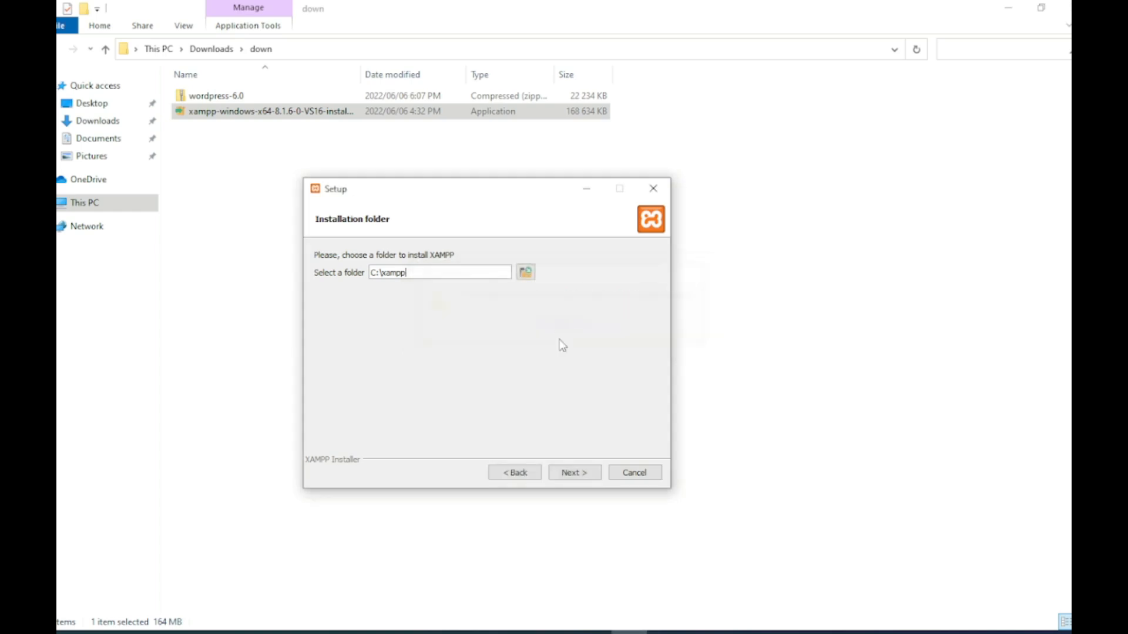
click(637, 474)
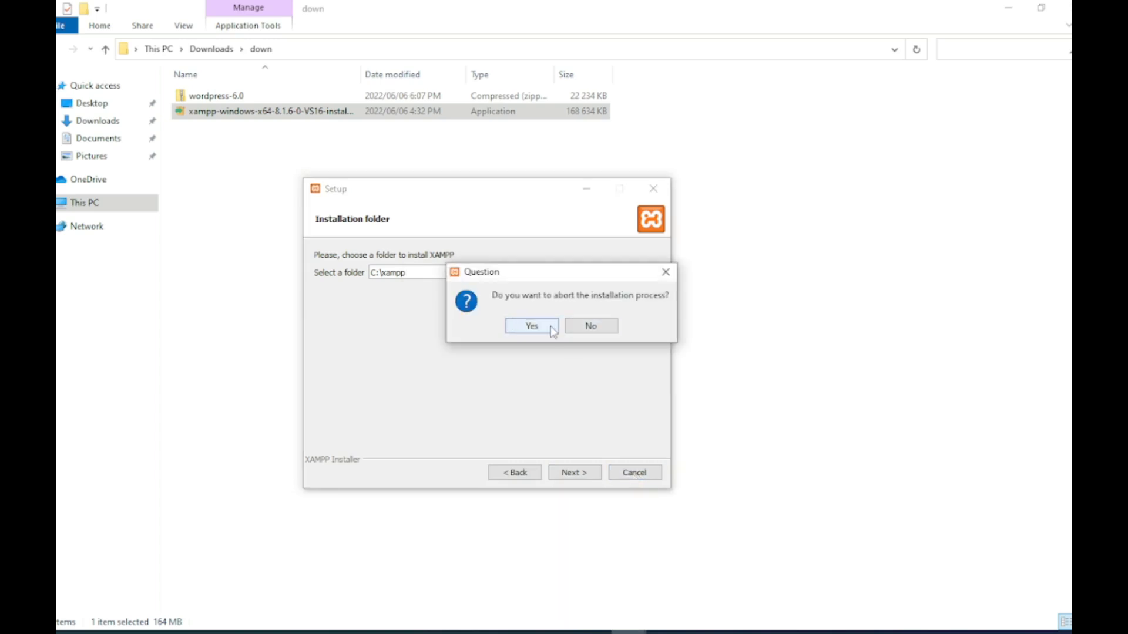
click(531, 326)
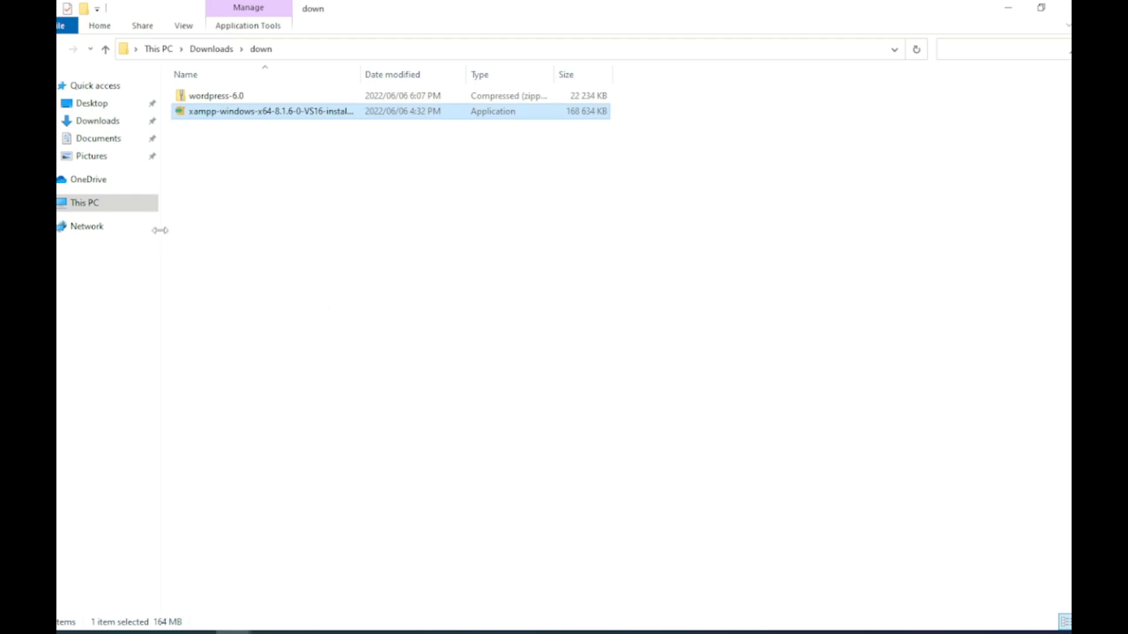
Step: Browse to C:\xampp to inspect the existing XAMPP installation
click(108, 205)
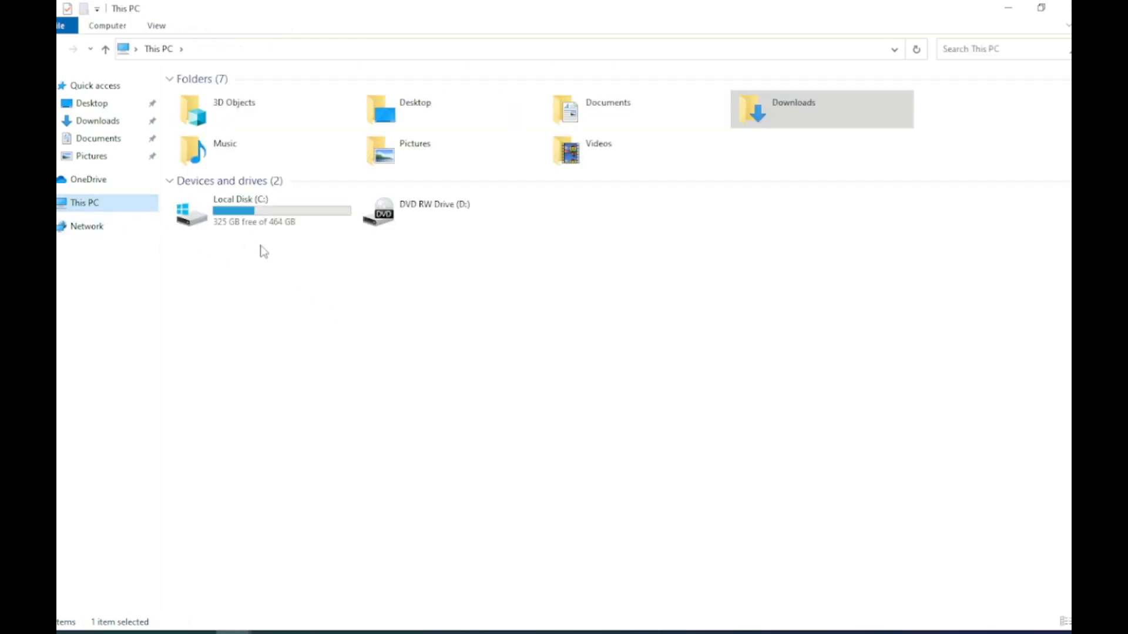
double_click(248, 215)
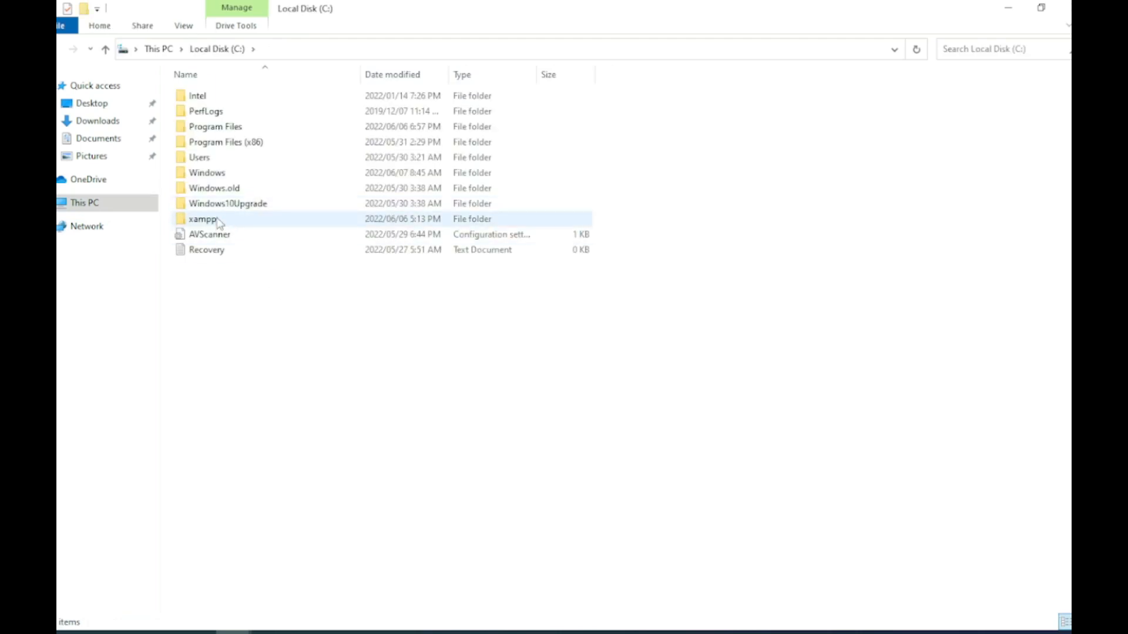
double_click(203, 220)
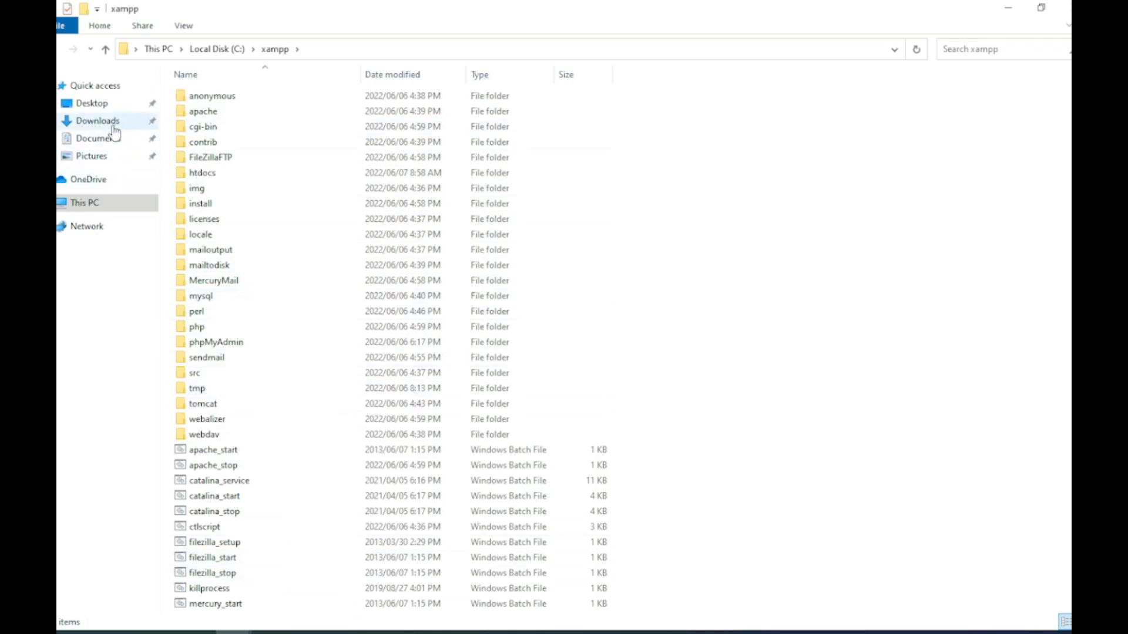
Step: Bring the Downloads\down window back on screen and maximize it
mouse_move(233, 633)
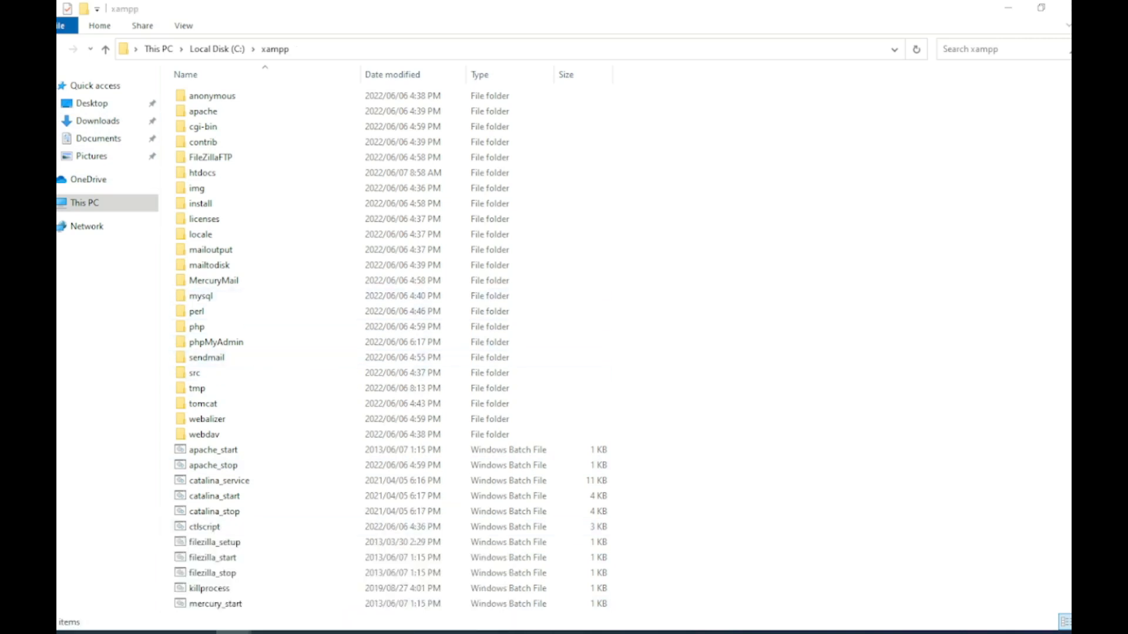
drag(58, 59, 553, 100)
click(822, 96)
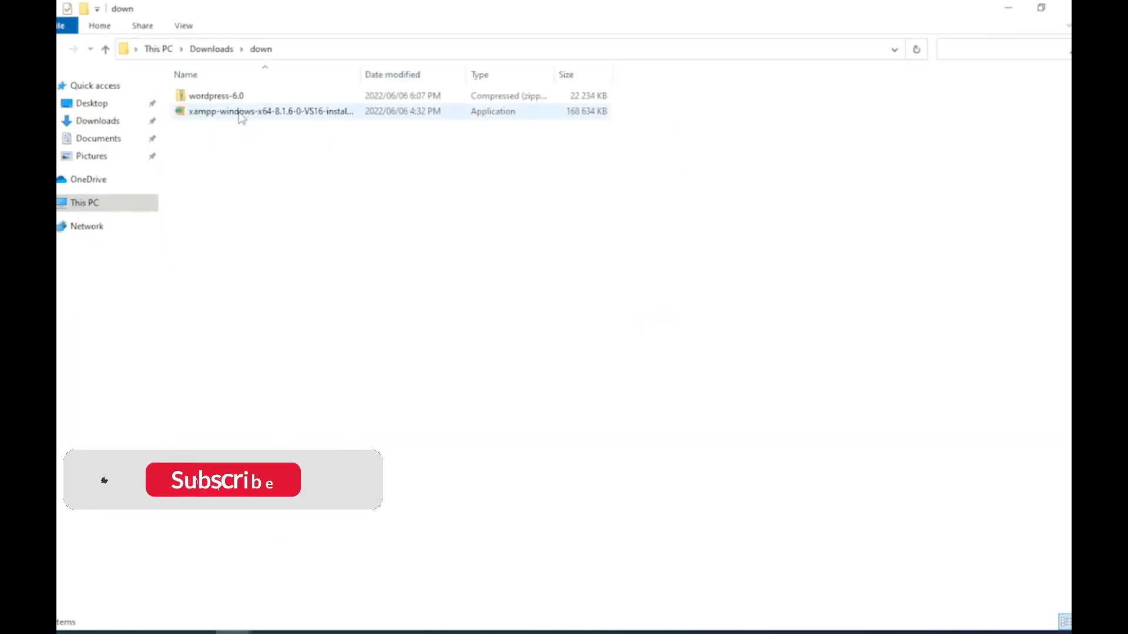
Step: Extract wordpress-6.0.zip into a wordpress-6.0 folder beside it in down
right_click(227, 97)
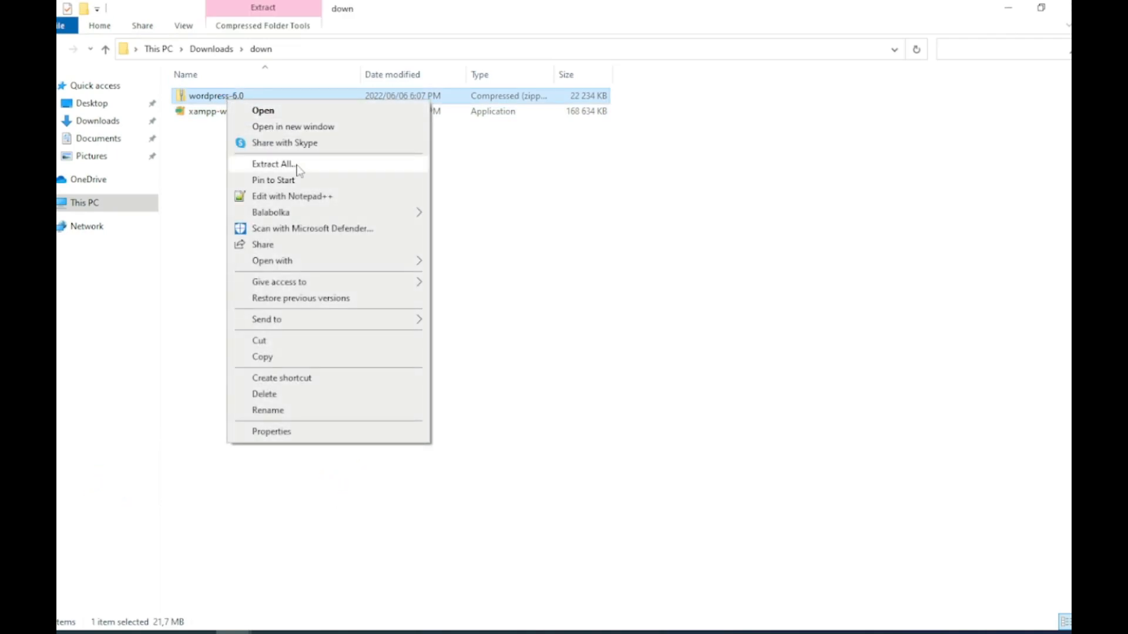
click(276, 164)
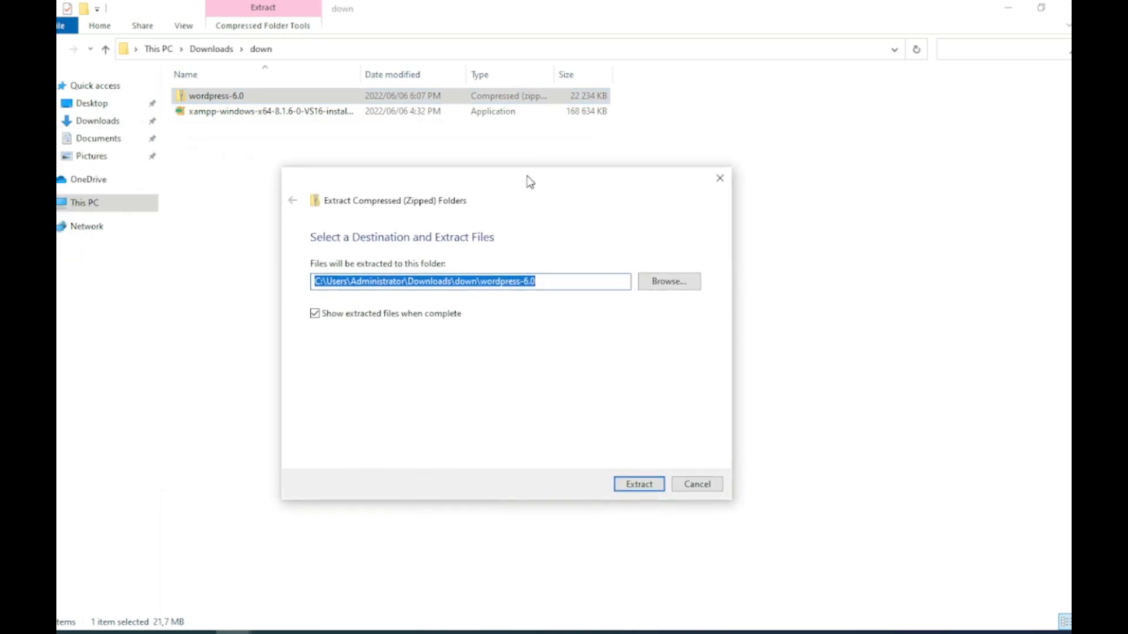
click(639, 483)
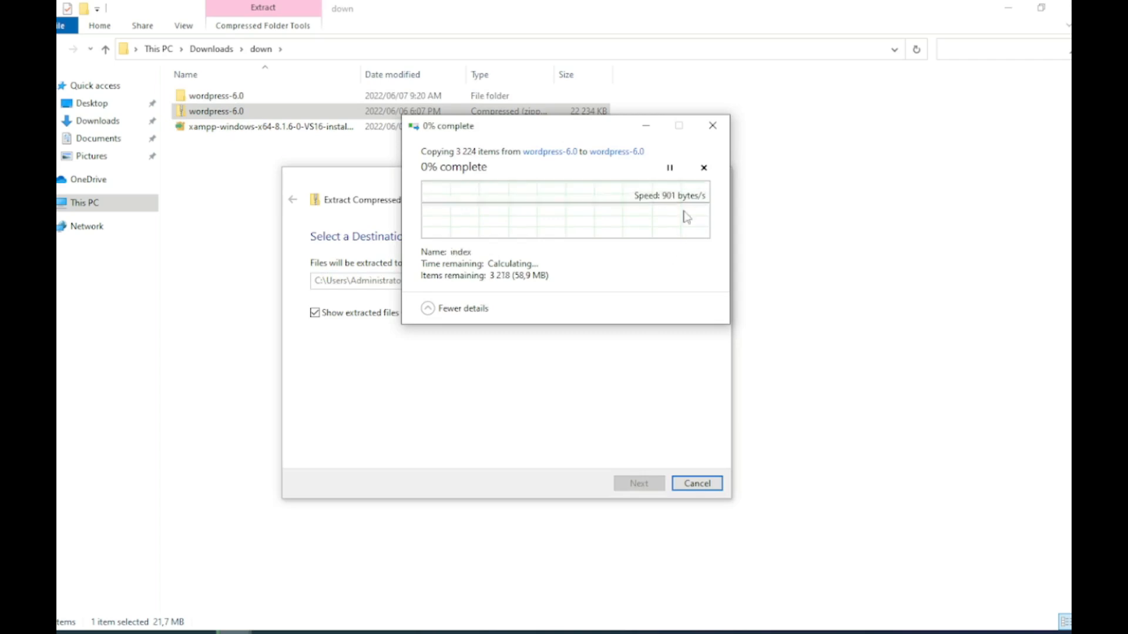
click(703, 168)
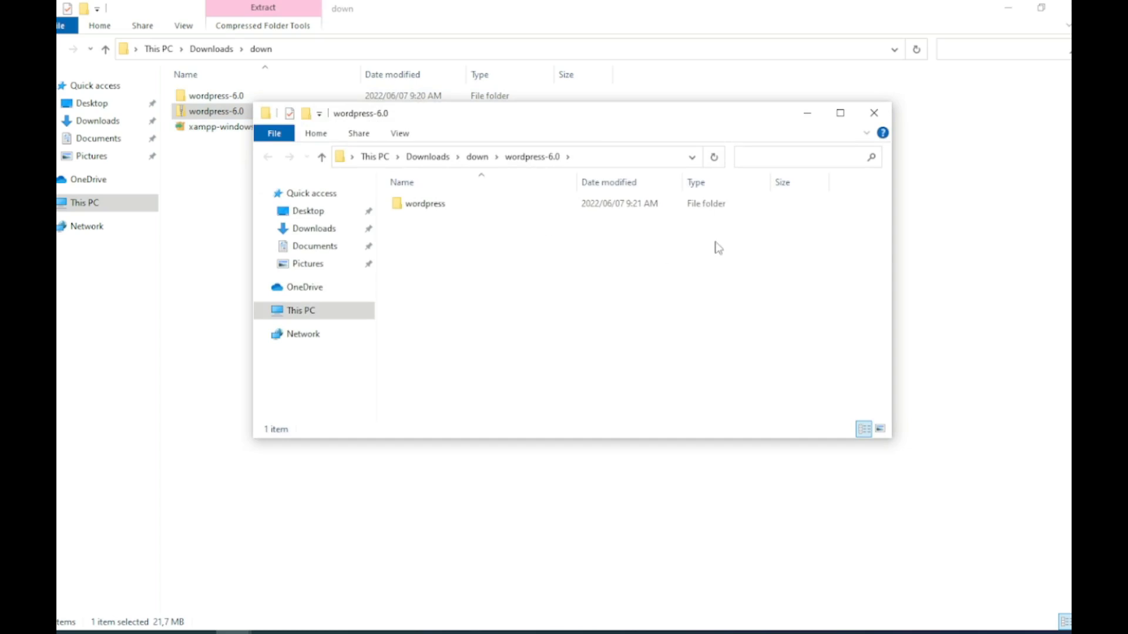
click(874, 113)
click(235, 176)
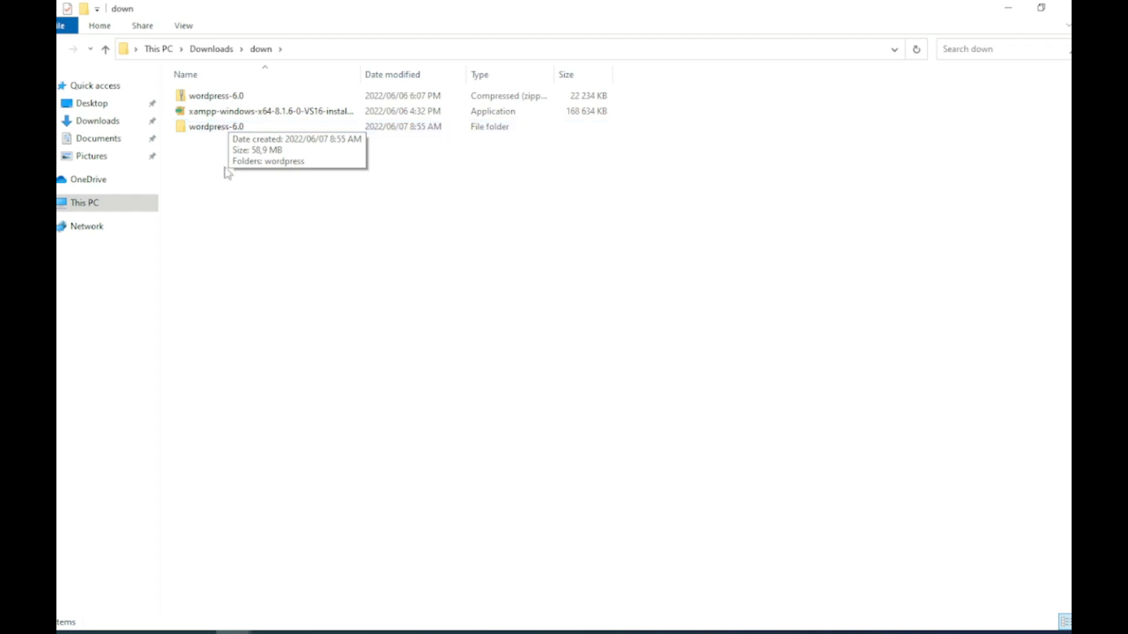
Step: Cut all 19 files and folders from wordpress-6.0\wordpress for moving
double_click(204, 127)
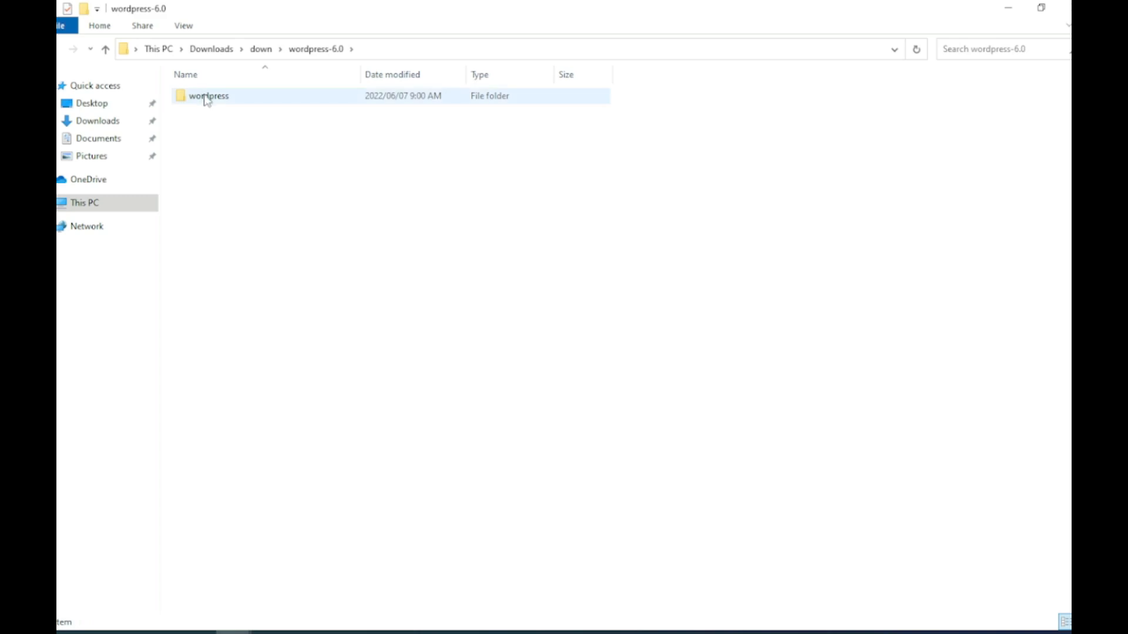
right_click(206, 98)
click(246, 109)
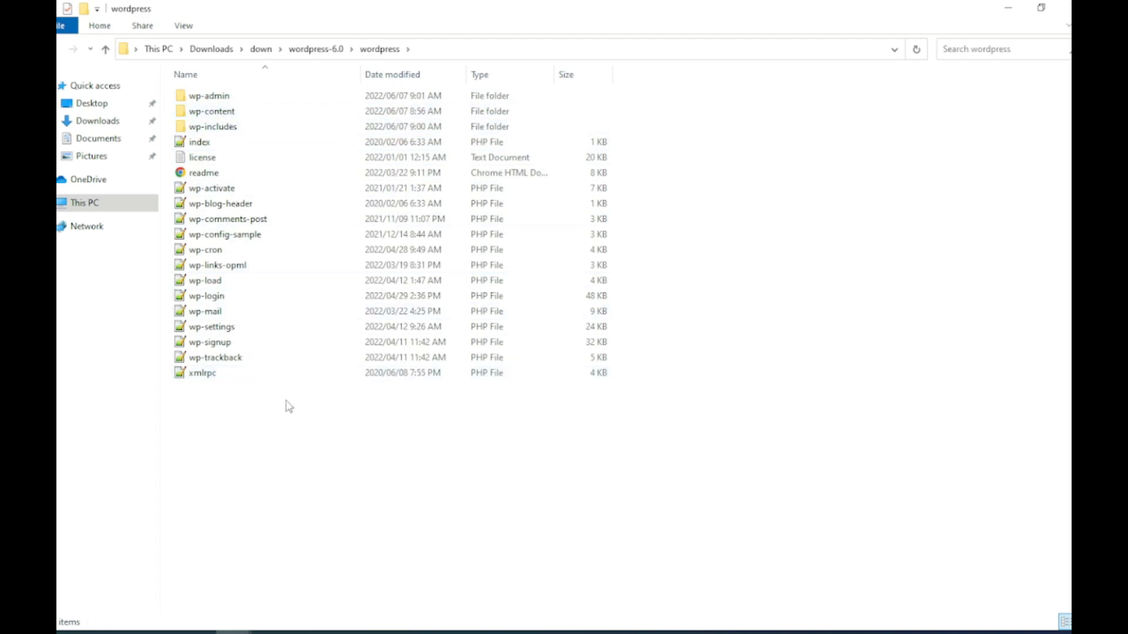
drag(286, 400, 183, 97)
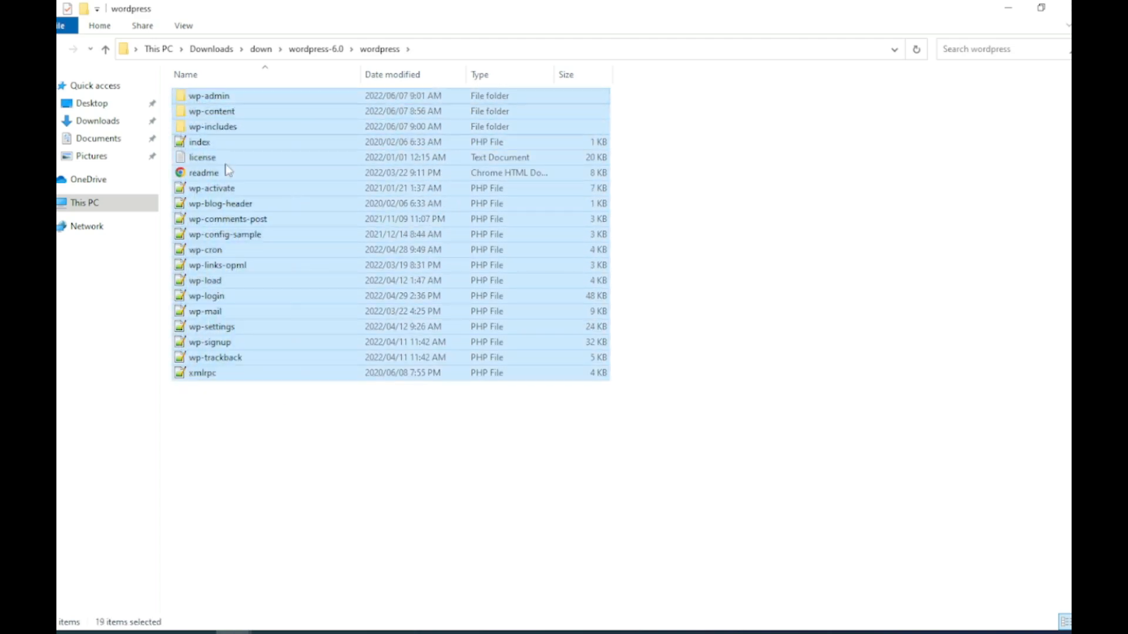
right_click(234, 184)
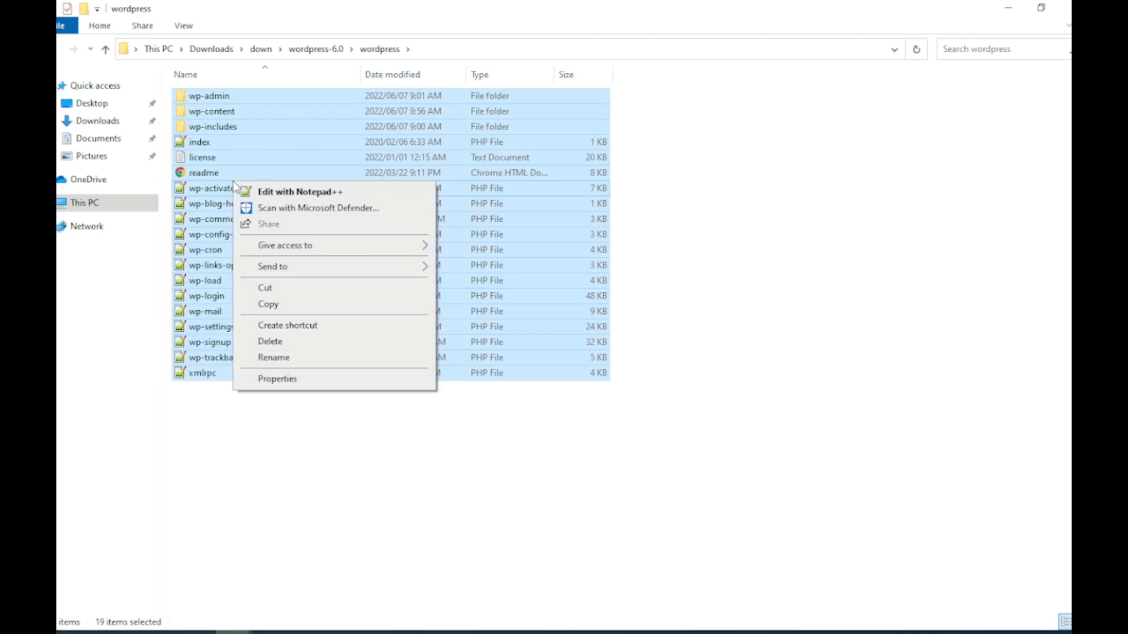
click(302, 291)
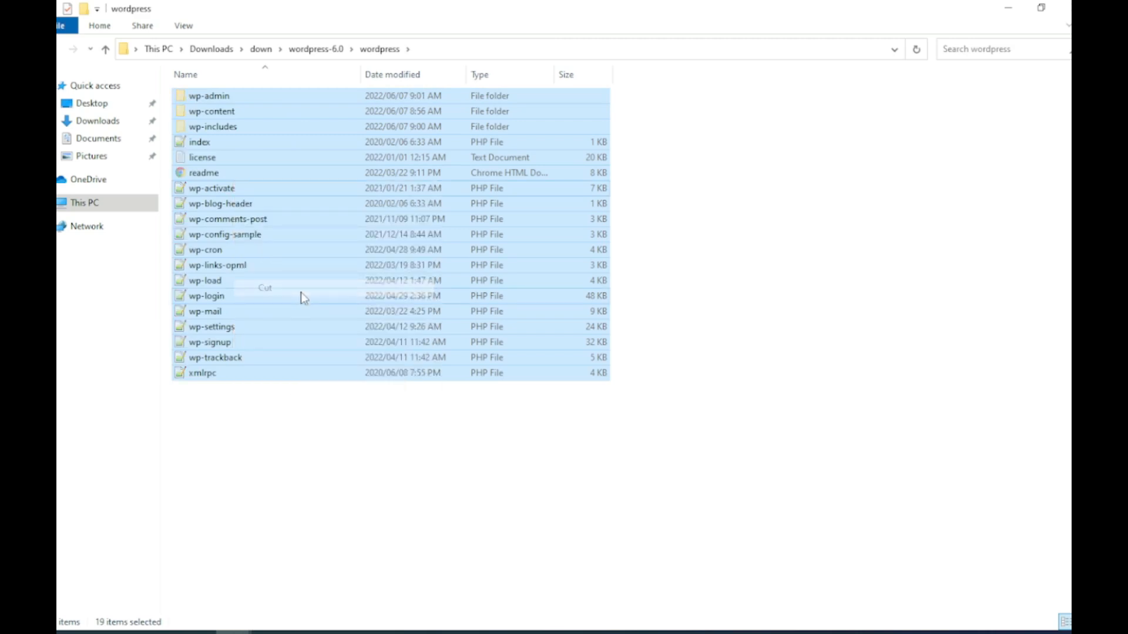
click(95, 207)
Step: Create a new folder named mysite in C:\xampp\htdocs
double_click(241, 210)
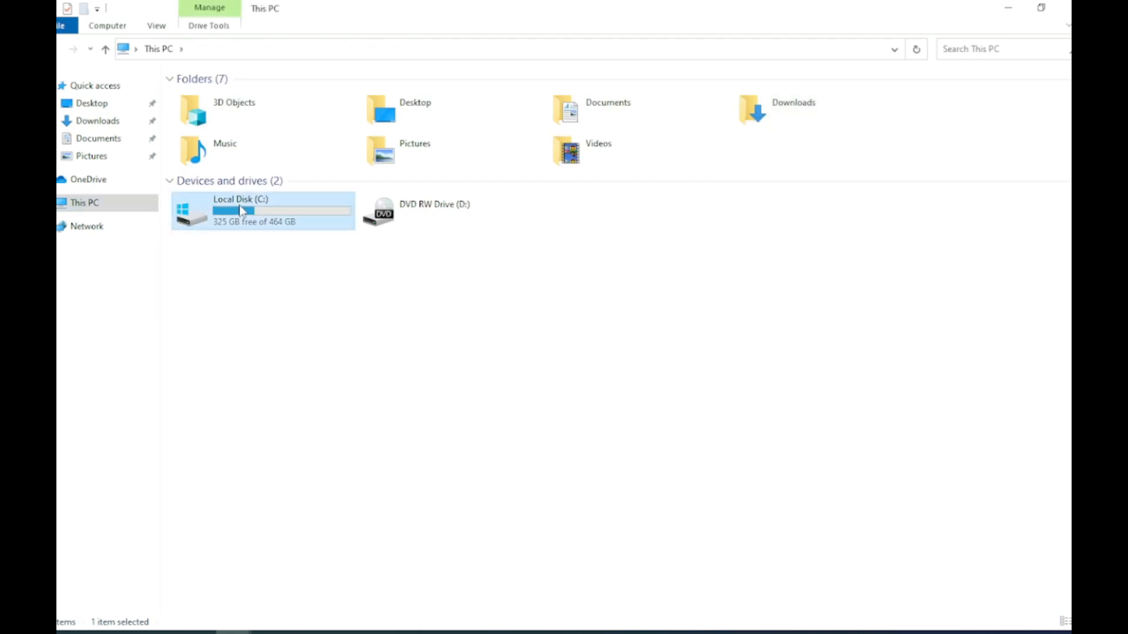
double_click(210, 224)
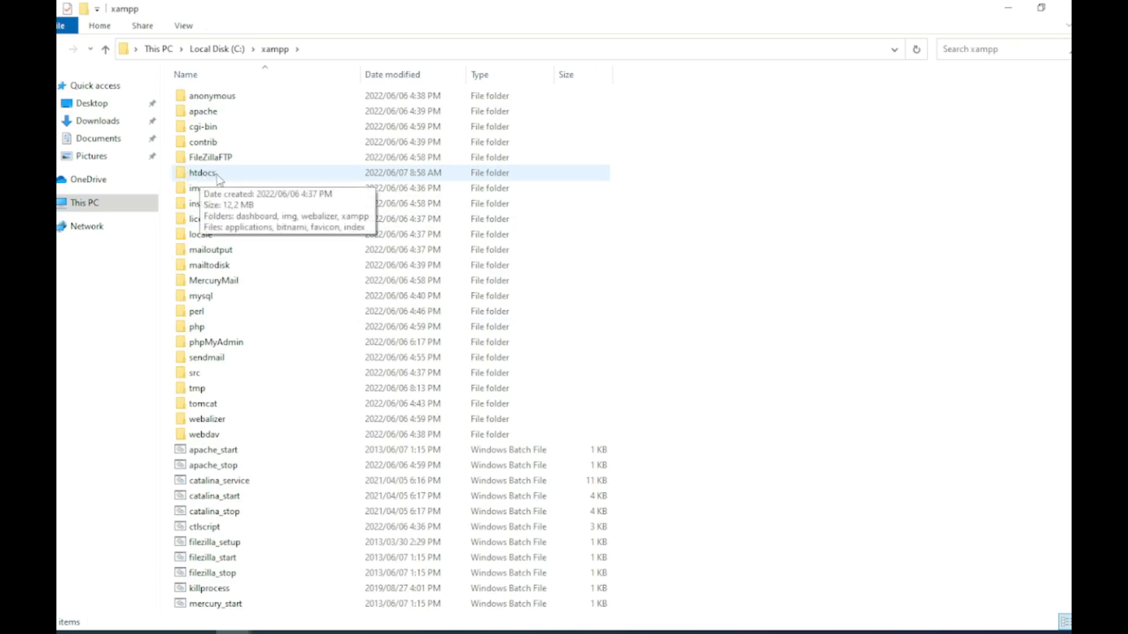
double_click(209, 175)
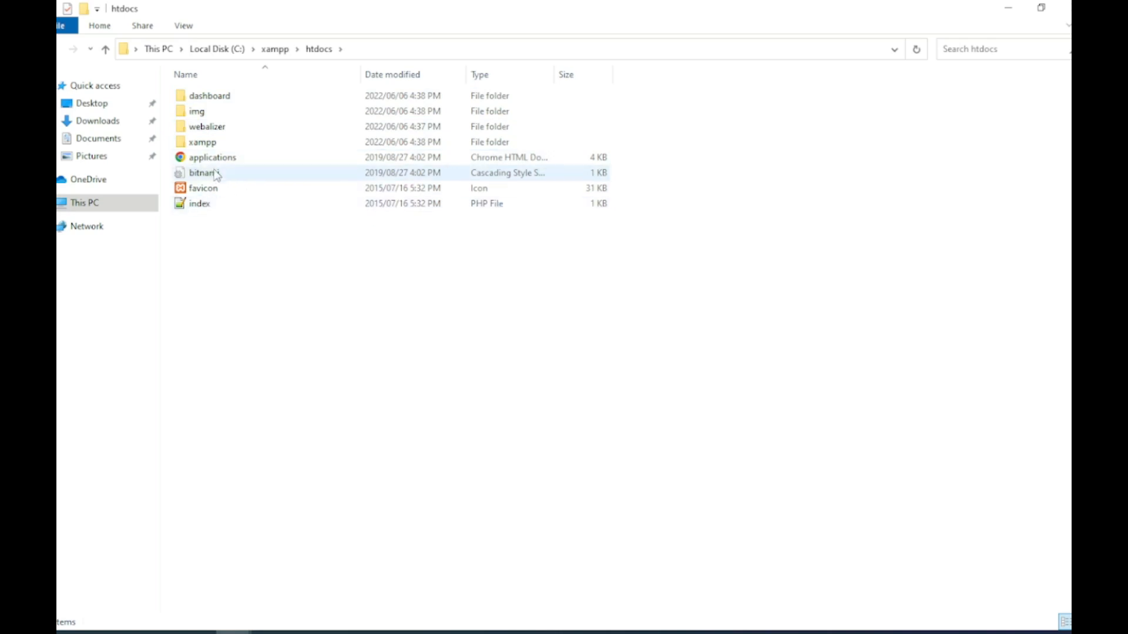
right_click(306, 268)
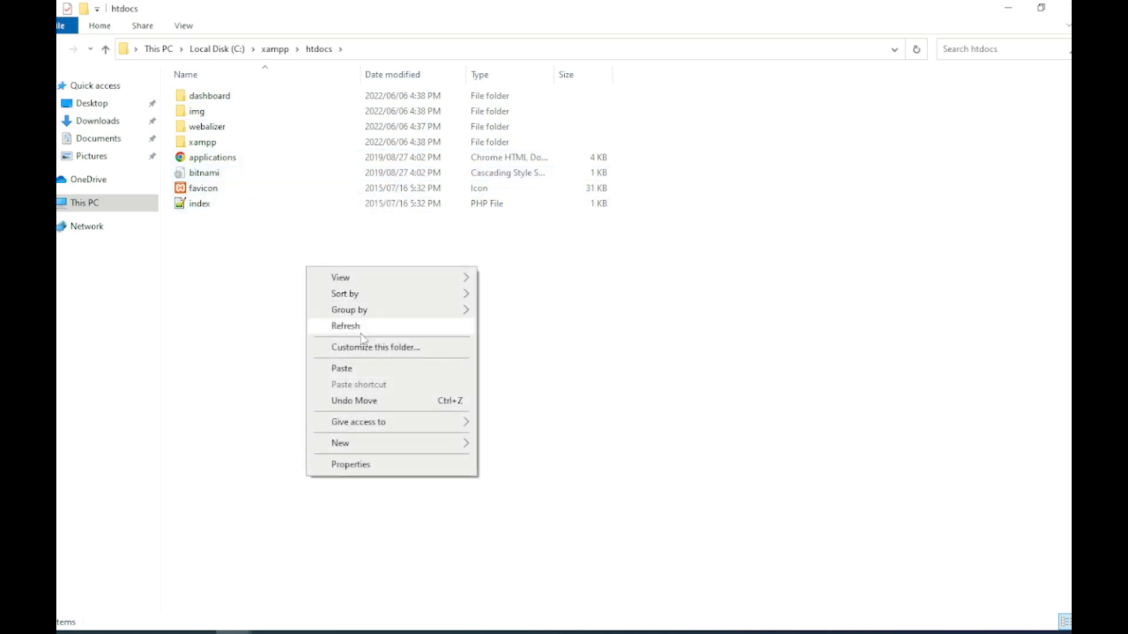
mouse_move(407, 444)
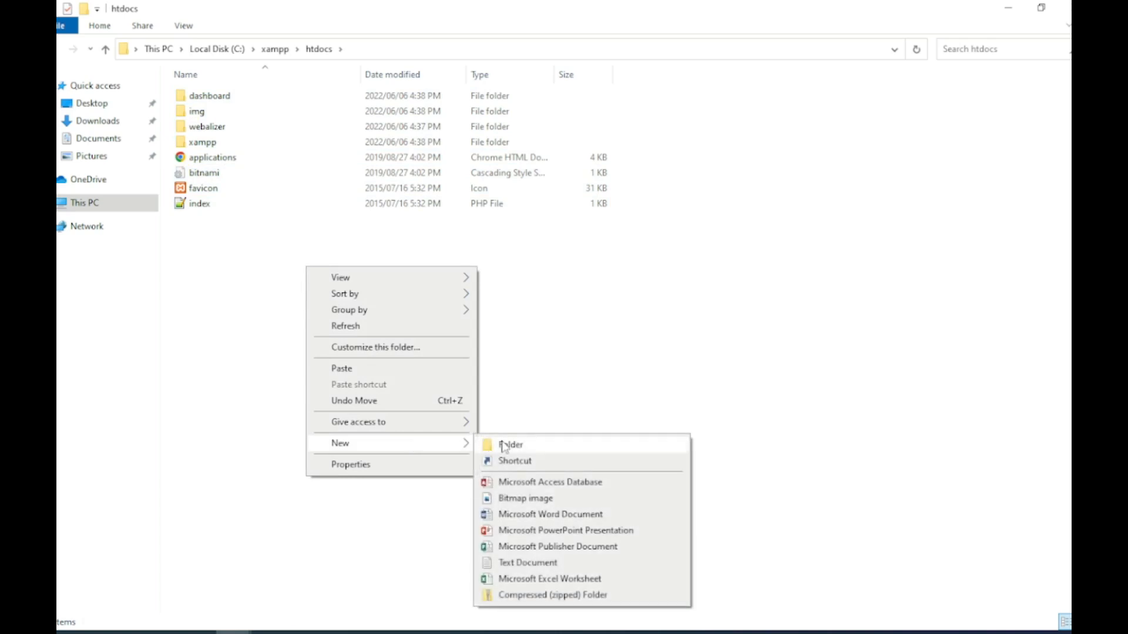
click(505, 446)
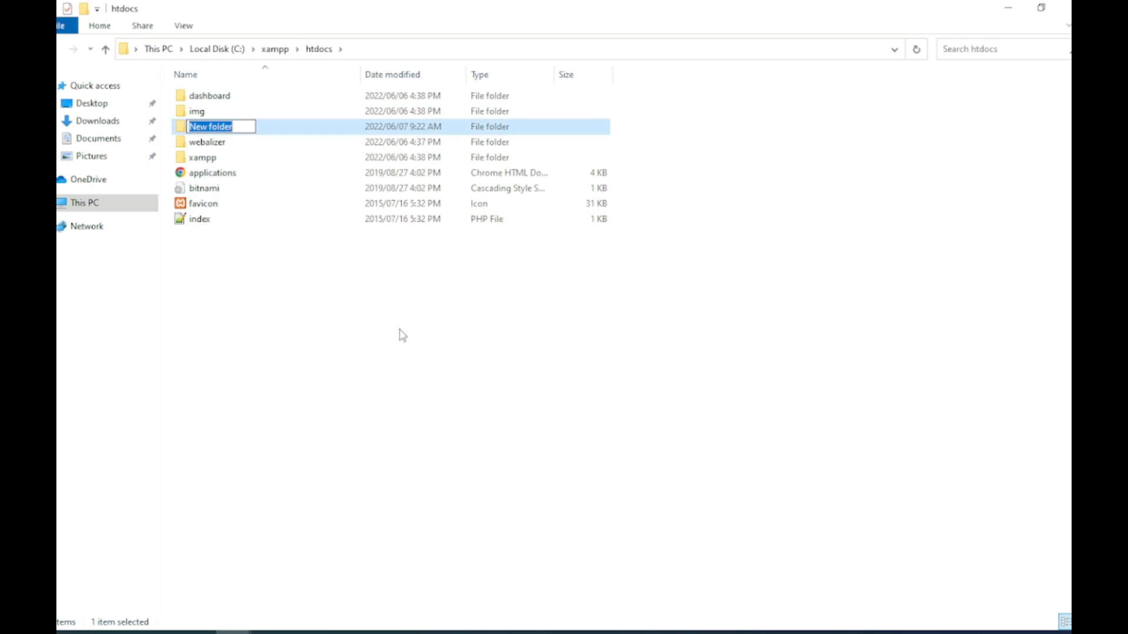
text(mysite)
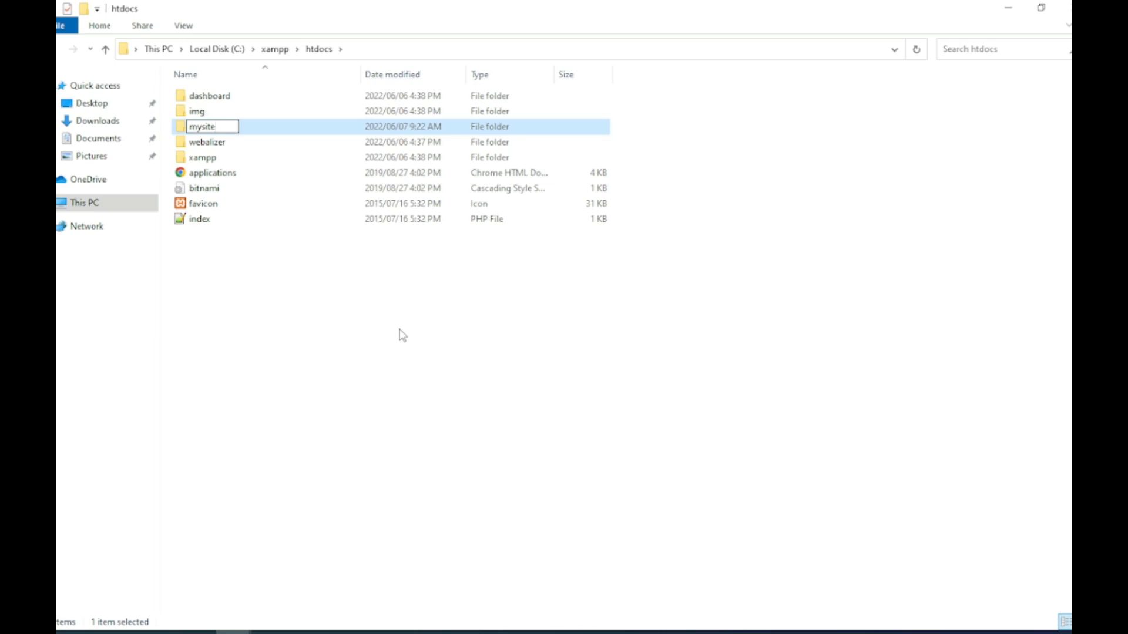
key(Return)
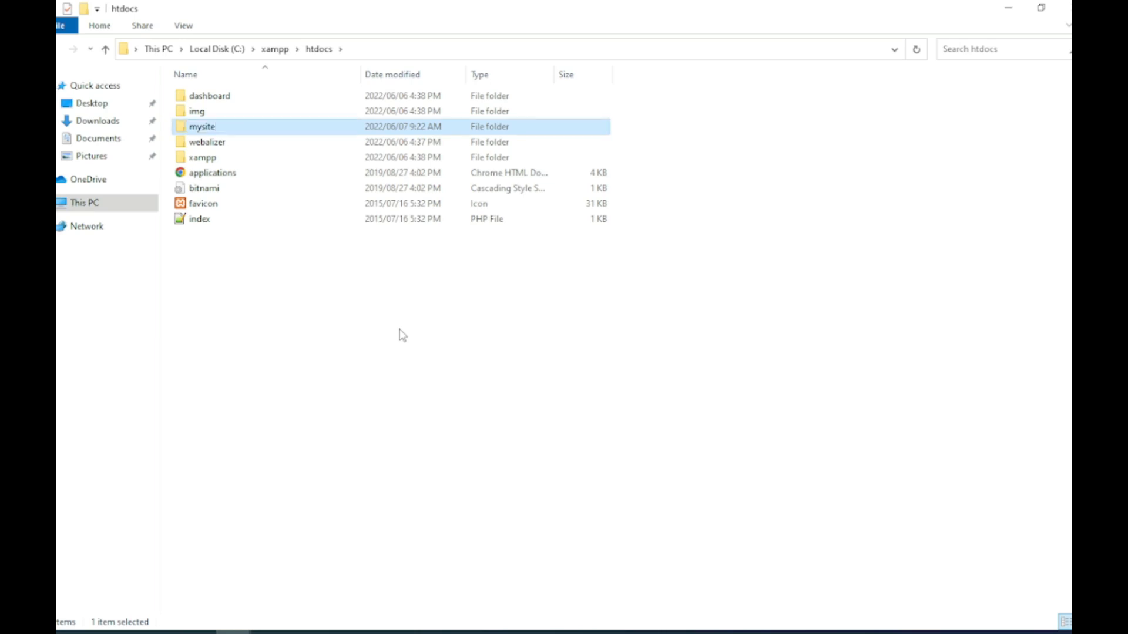
double_click(202, 127)
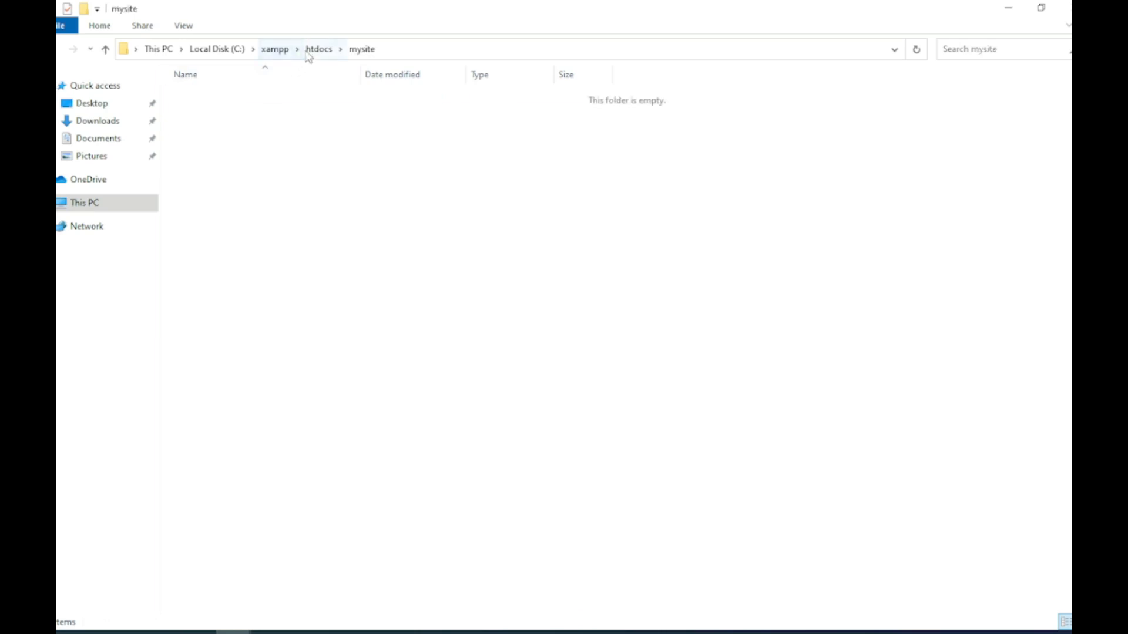
click(317, 49)
Step: Paste the cut WordPress files into C:\xampp\htdocs\mysite
right_click(207, 131)
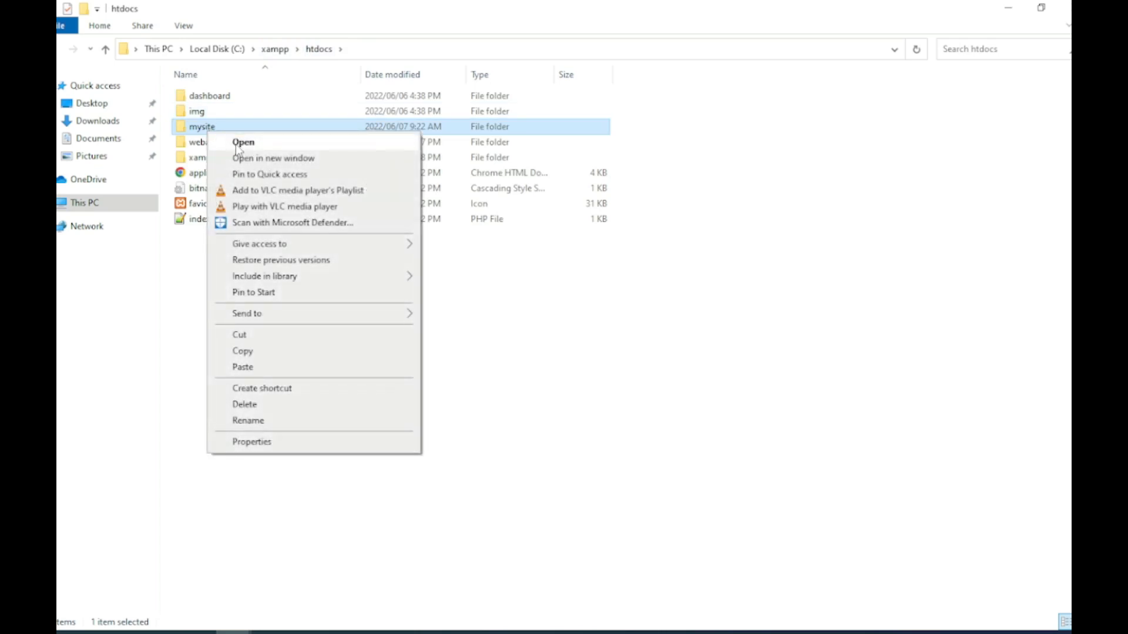
click(236, 143)
right_click(228, 165)
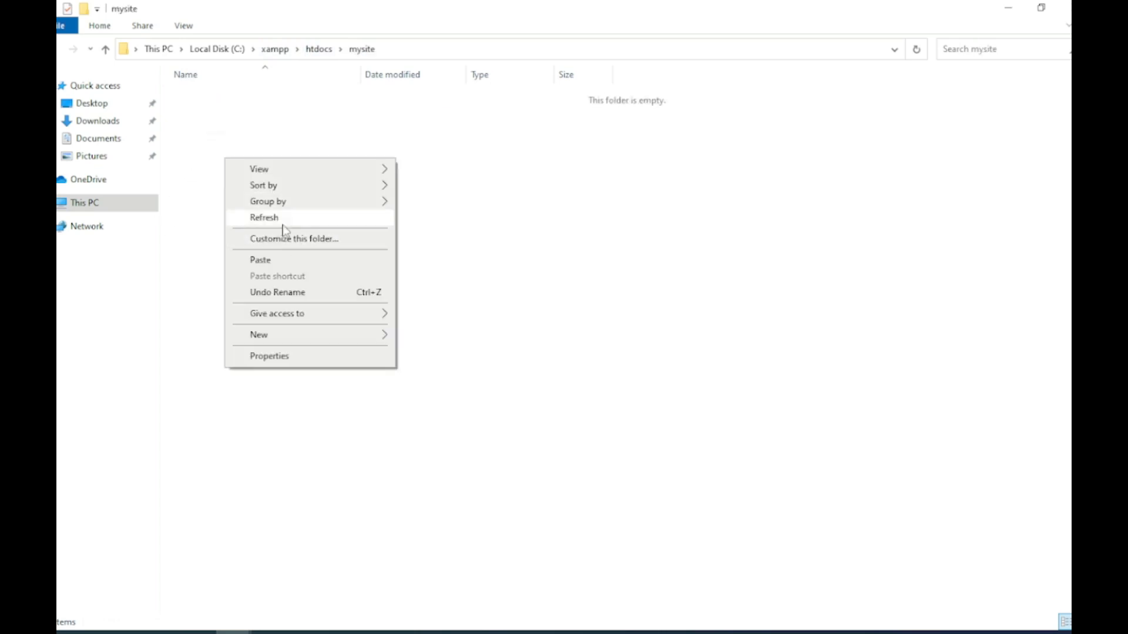
click(280, 262)
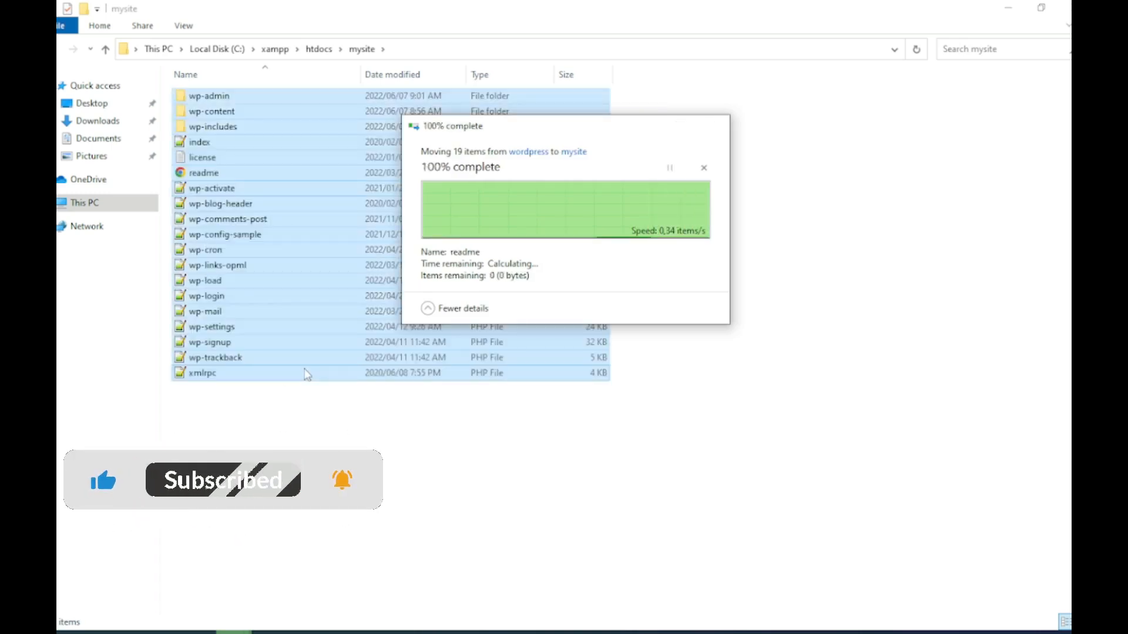
click(297, 407)
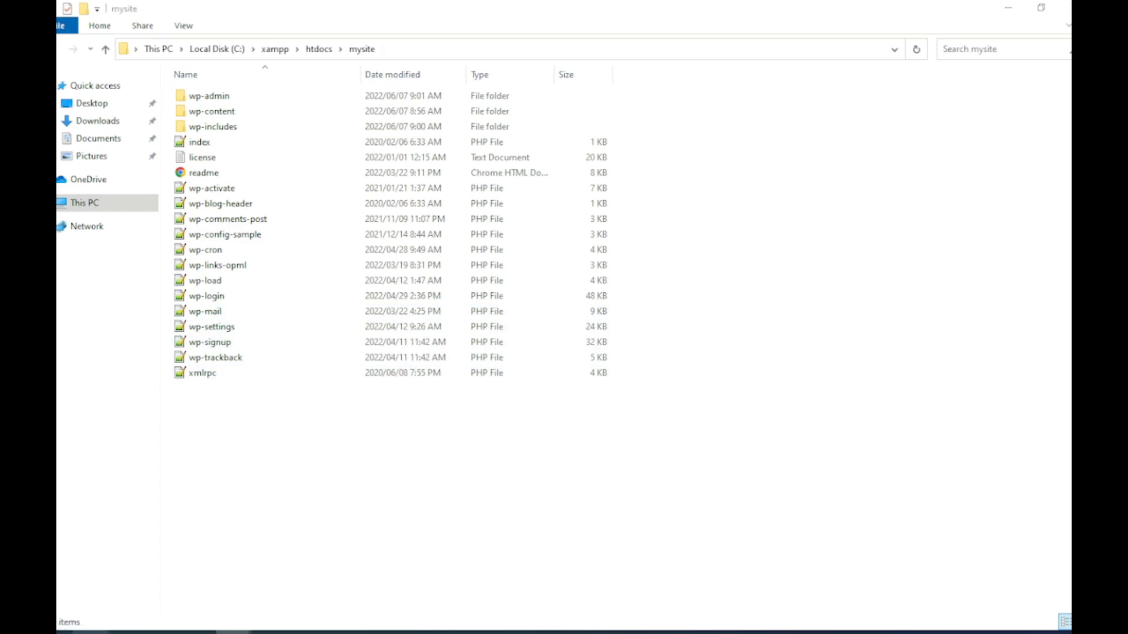
click(90, 633)
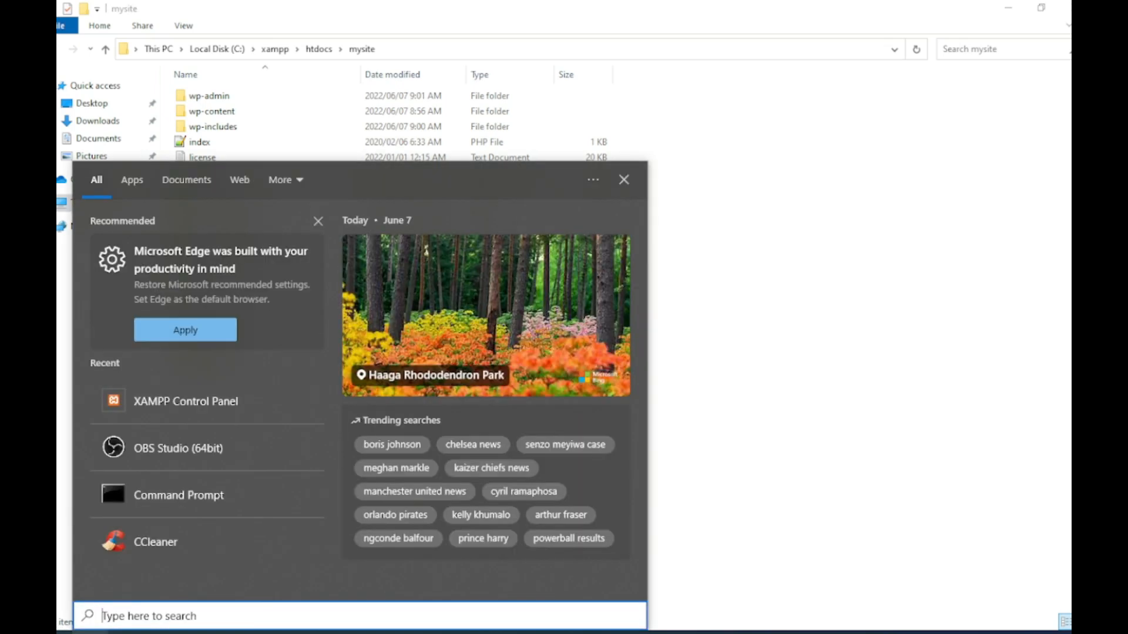
Step: Launch the XAMPP Control Panel from a Start menu search for 'x'
text(x)
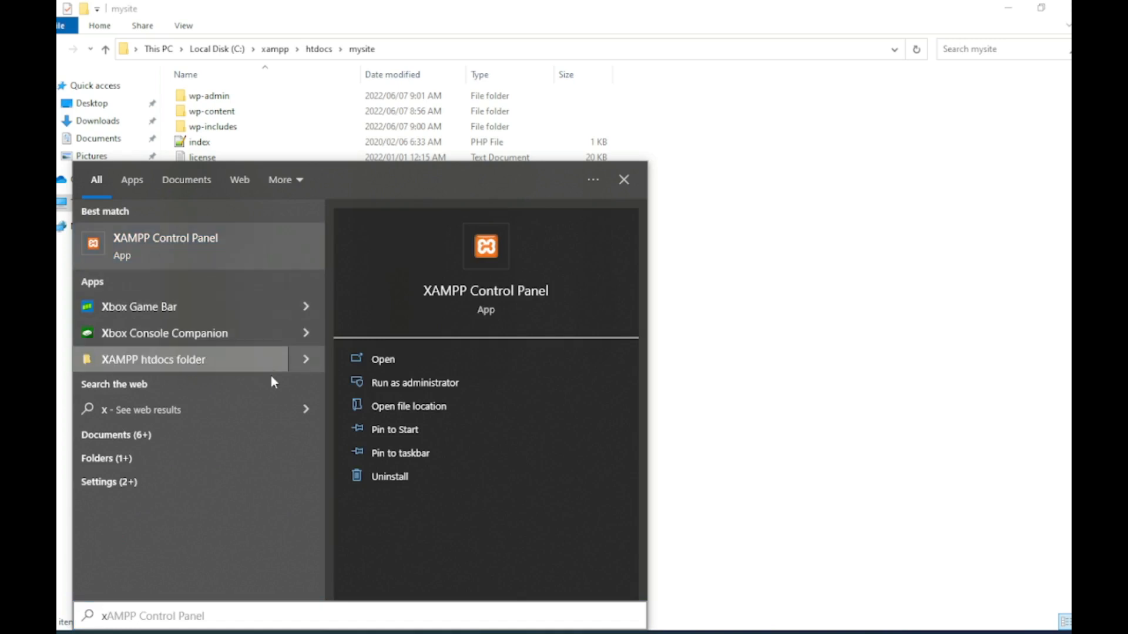
click(286, 417)
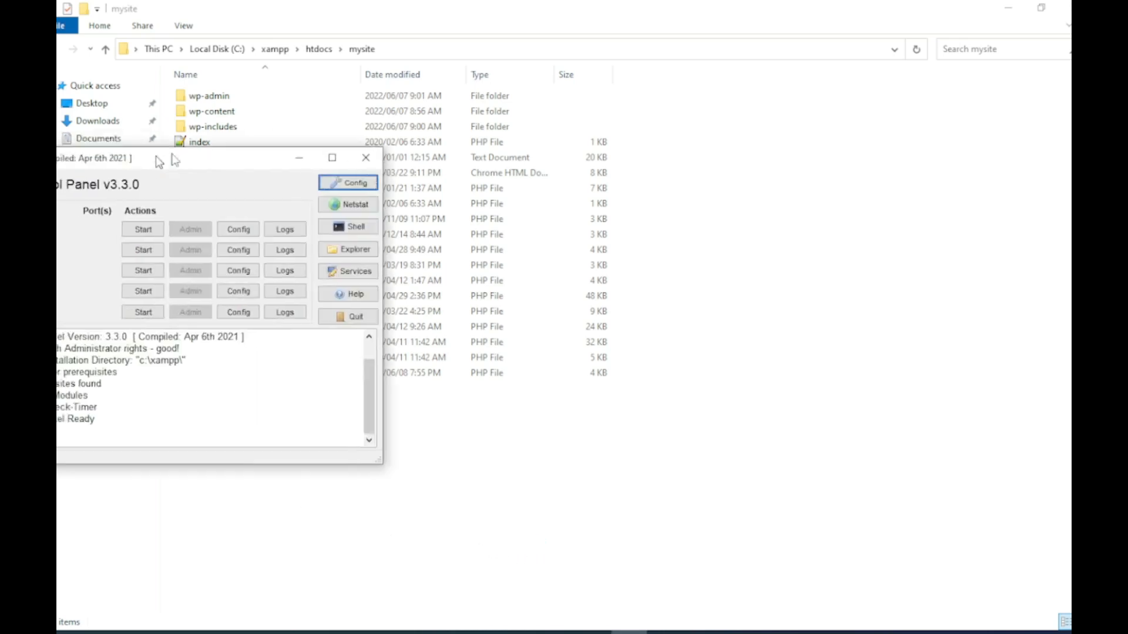
Step: Move the Control Panel aside and start the Apache and MySQL servers
drag(140, 157, 737, 218)
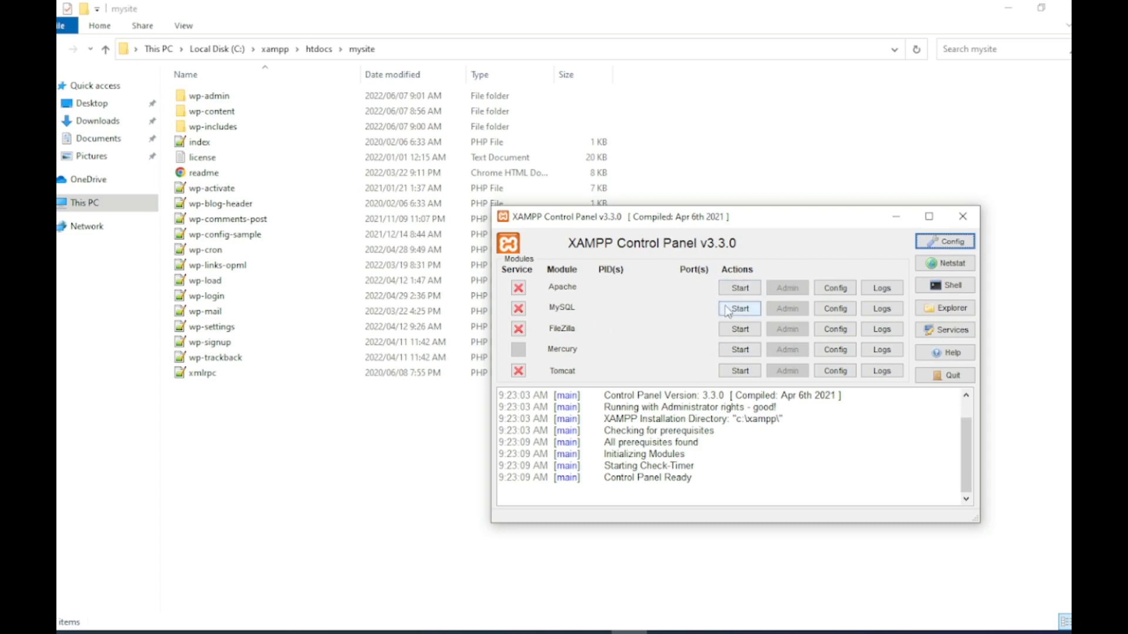
click(740, 289)
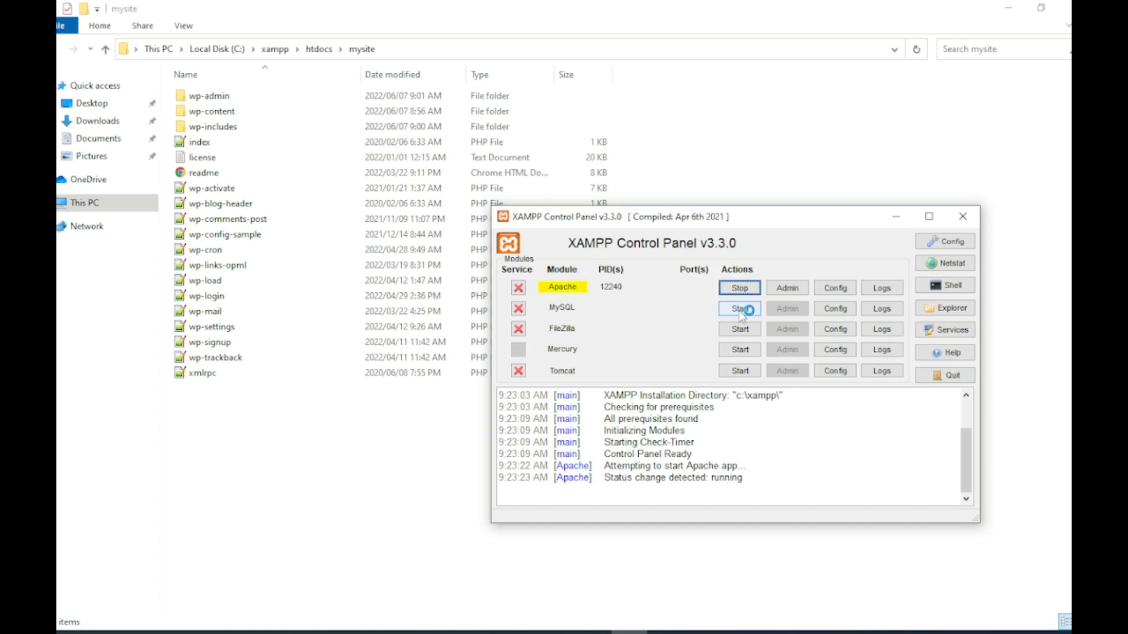
click(736, 310)
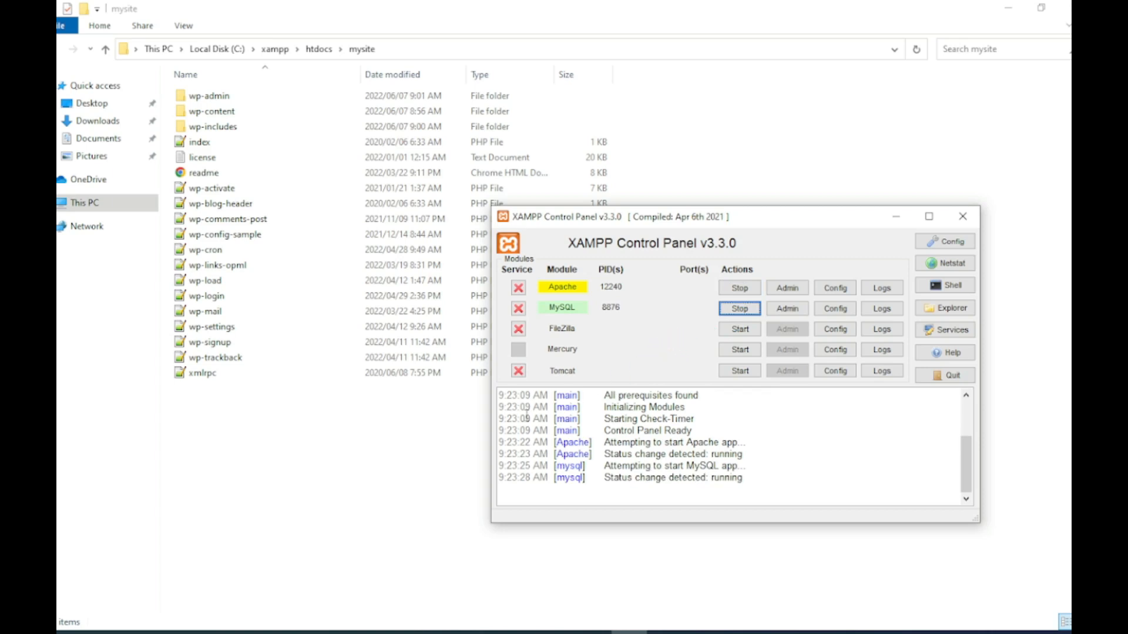
Step: Bring the Chrome window with the WordPress download page back to the front
click(341, 632)
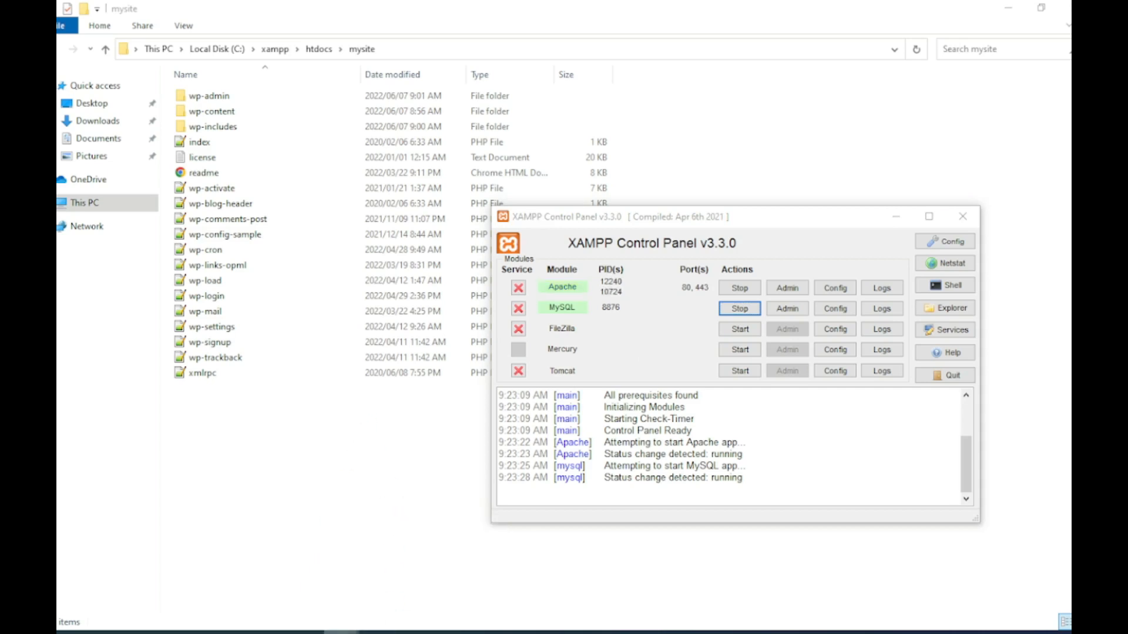
mouse_move(340, 628)
click(400, 591)
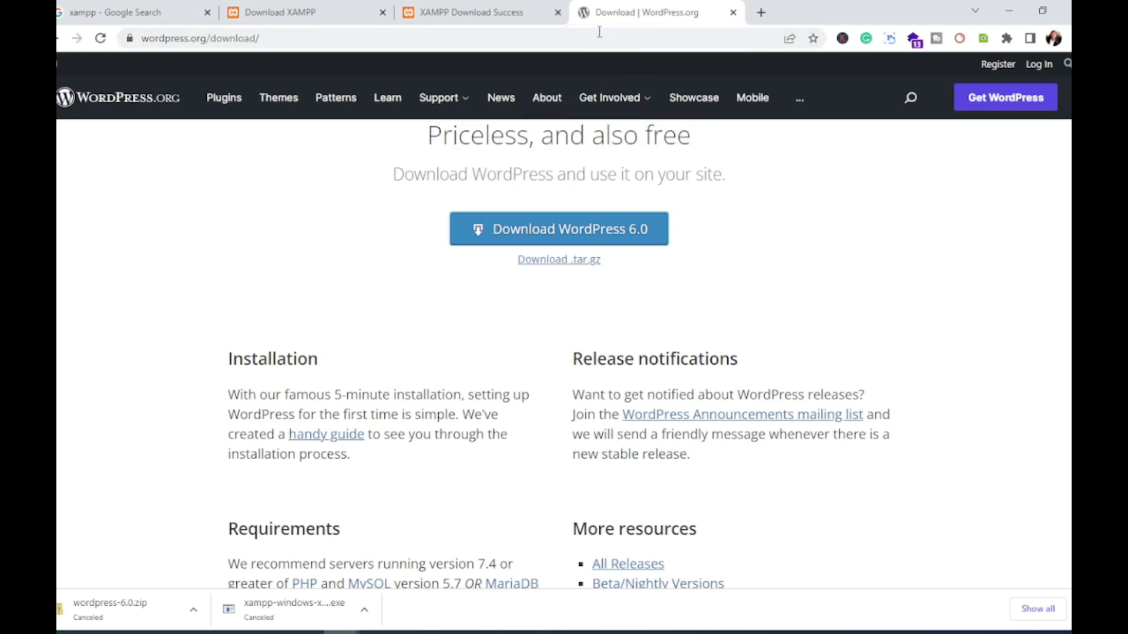
Step: Load localhost in a new Chrome tab to reach the XAMPP welcome page
click(761, 12)
click(494, 36)
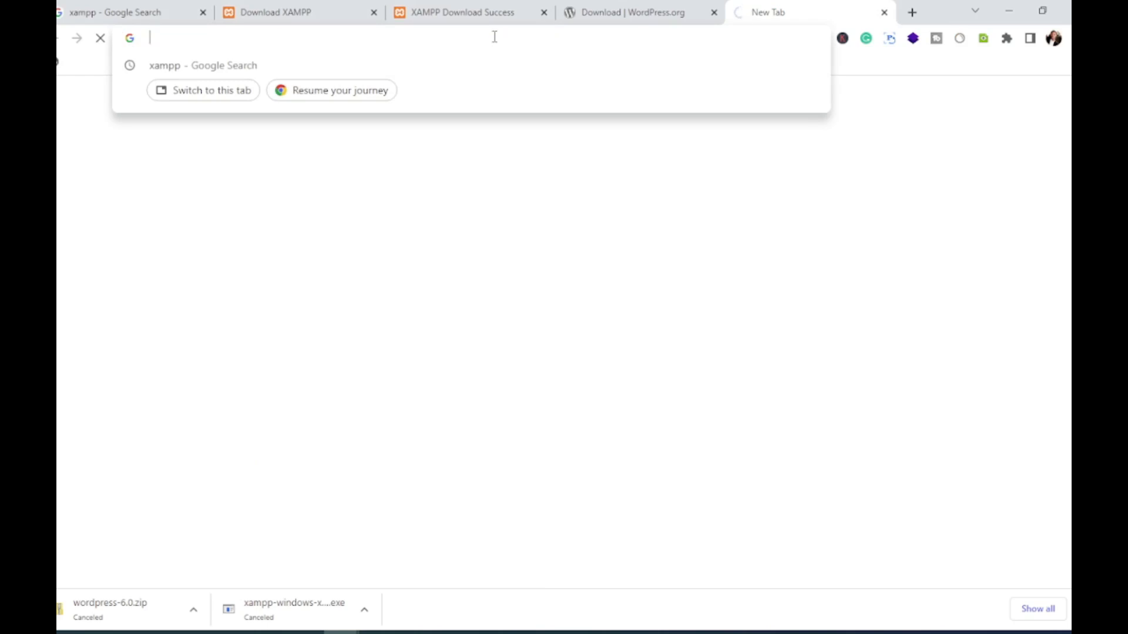
text(local)
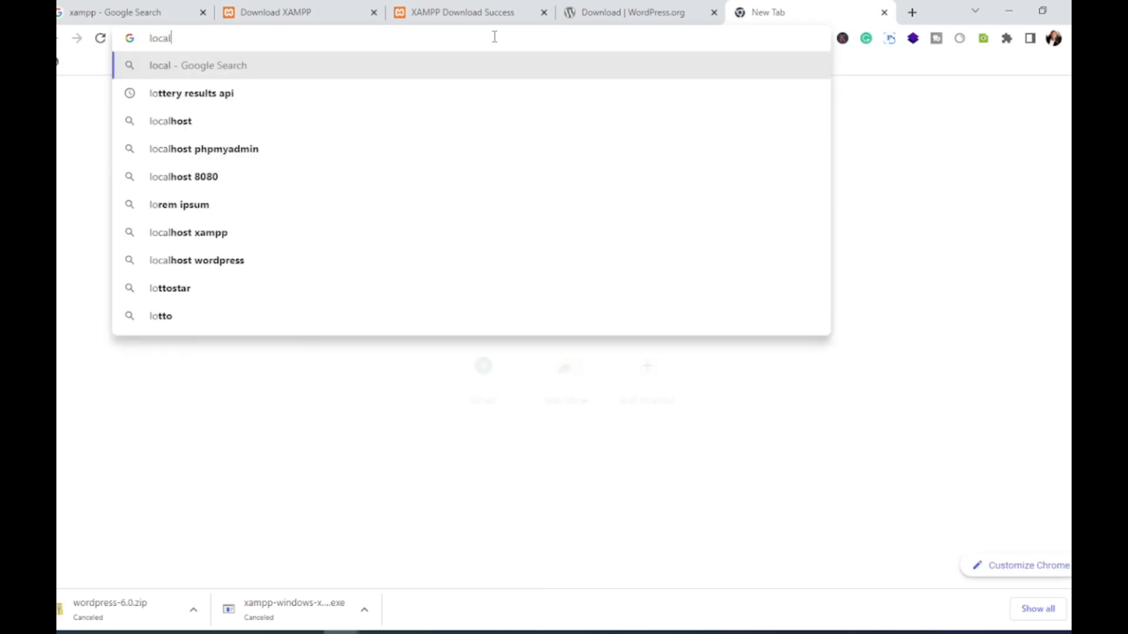
text(host)
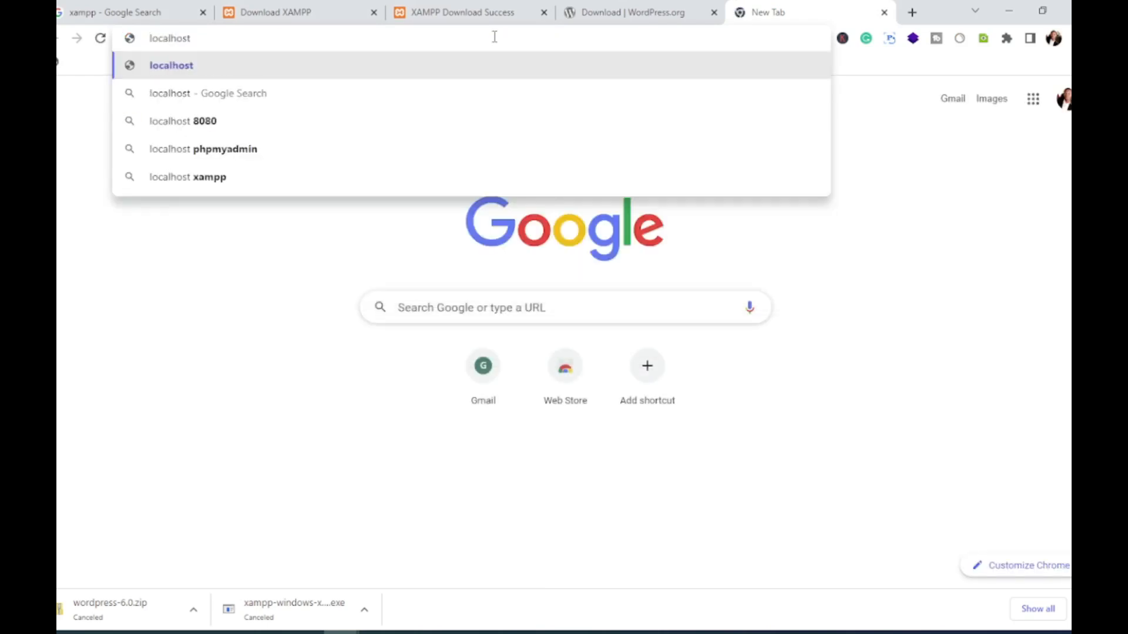
key(Return)
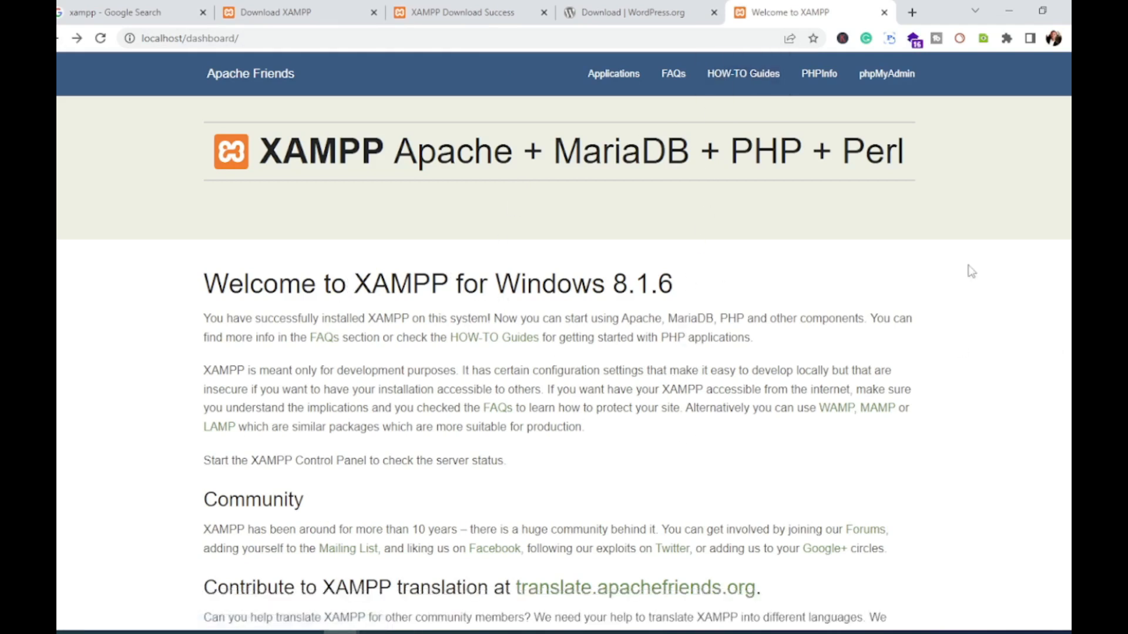
Step: Create an empty 'mysite' database in phpMyAdmin, then start a fresh browser tab
click(881, 84)
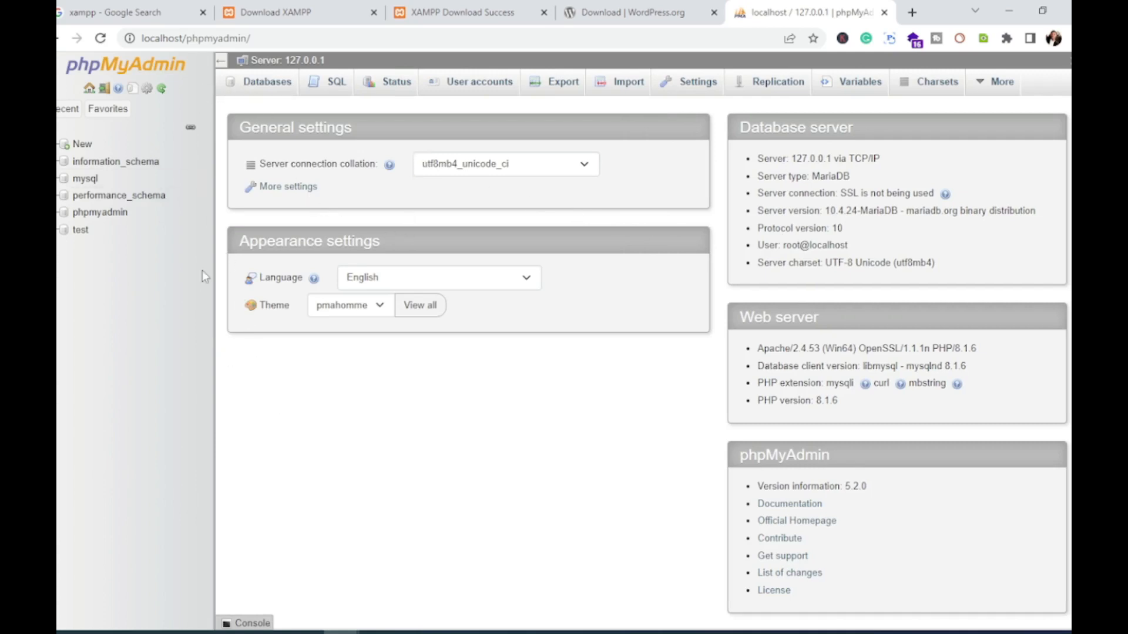
click(267, 82)
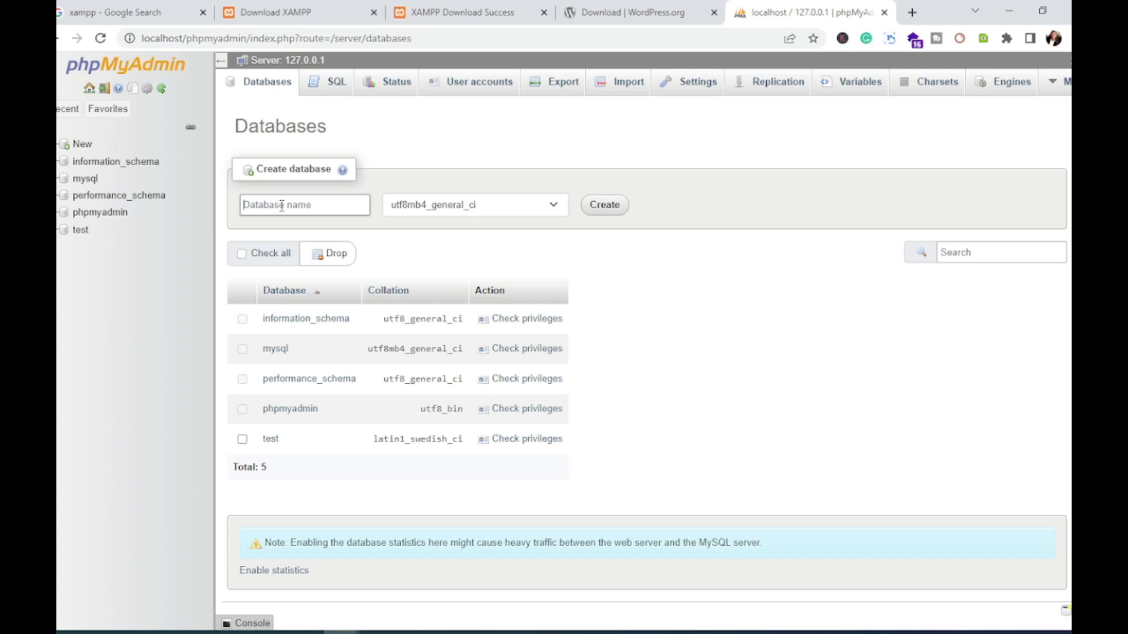
text(mysite)
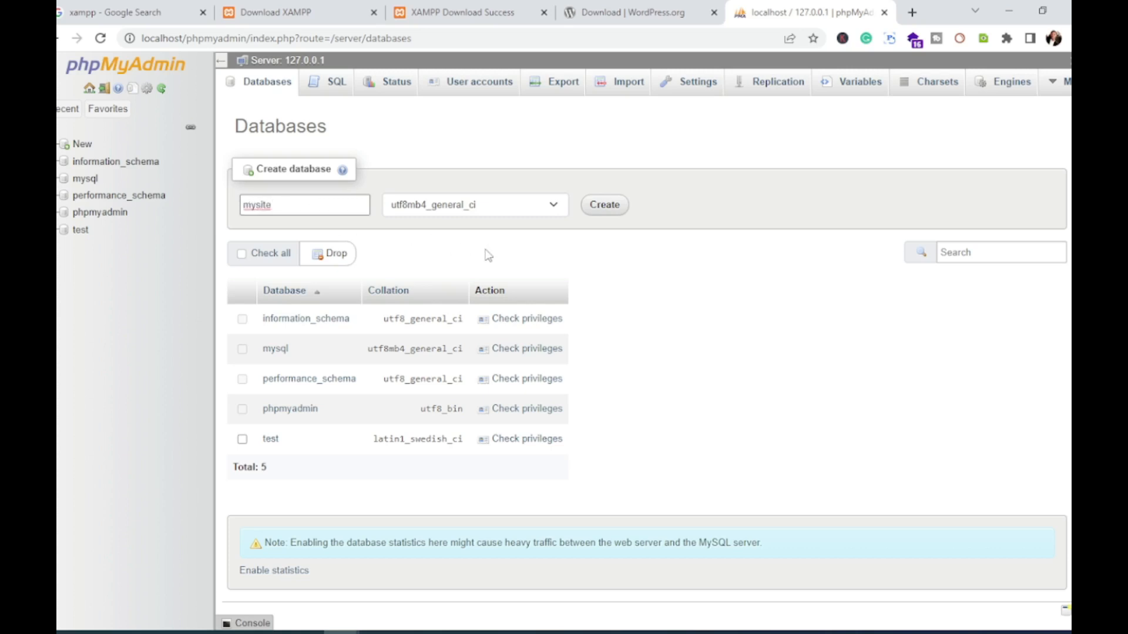
click(605, 205)
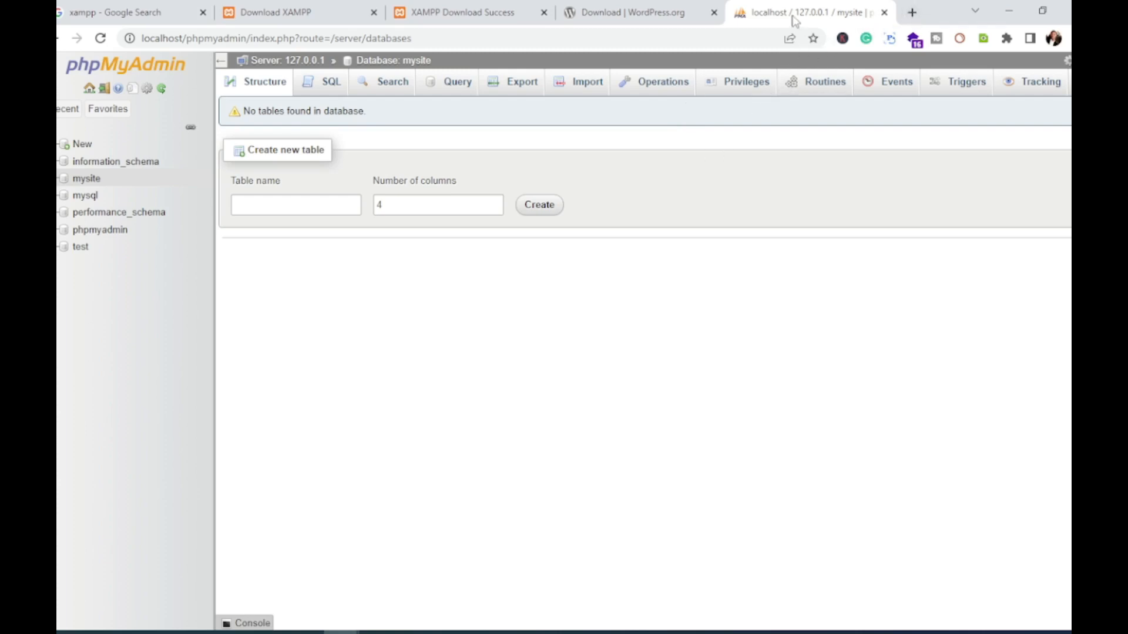
click(913, 12)
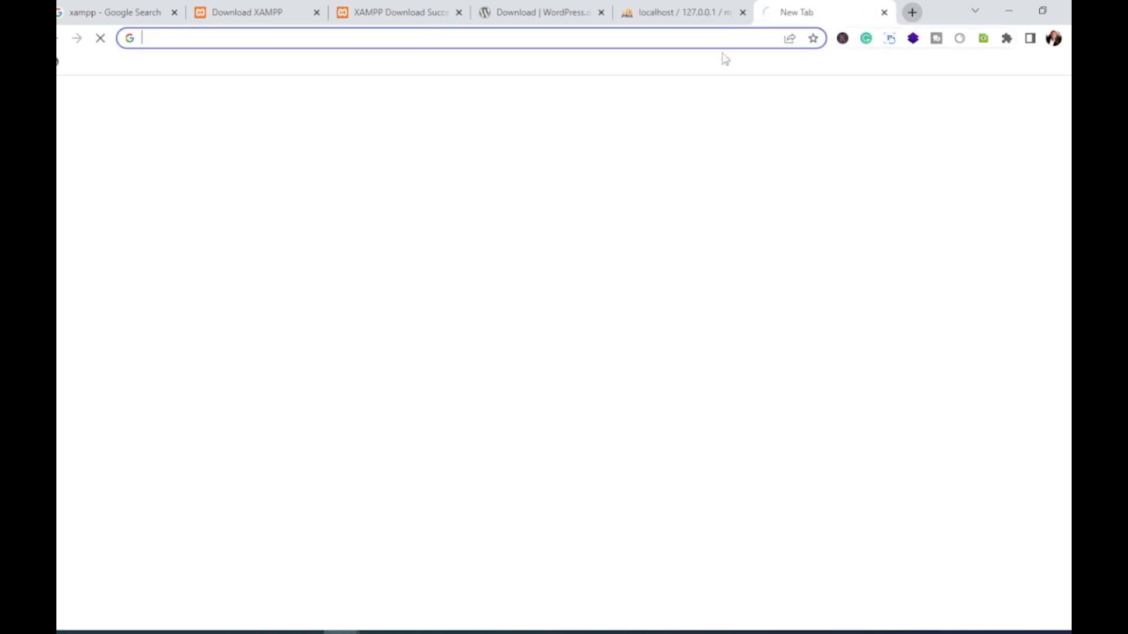
Step: Type localhost/mysite into the new tab after confirming the mysite folder sits in htdocs
click(579, 38)
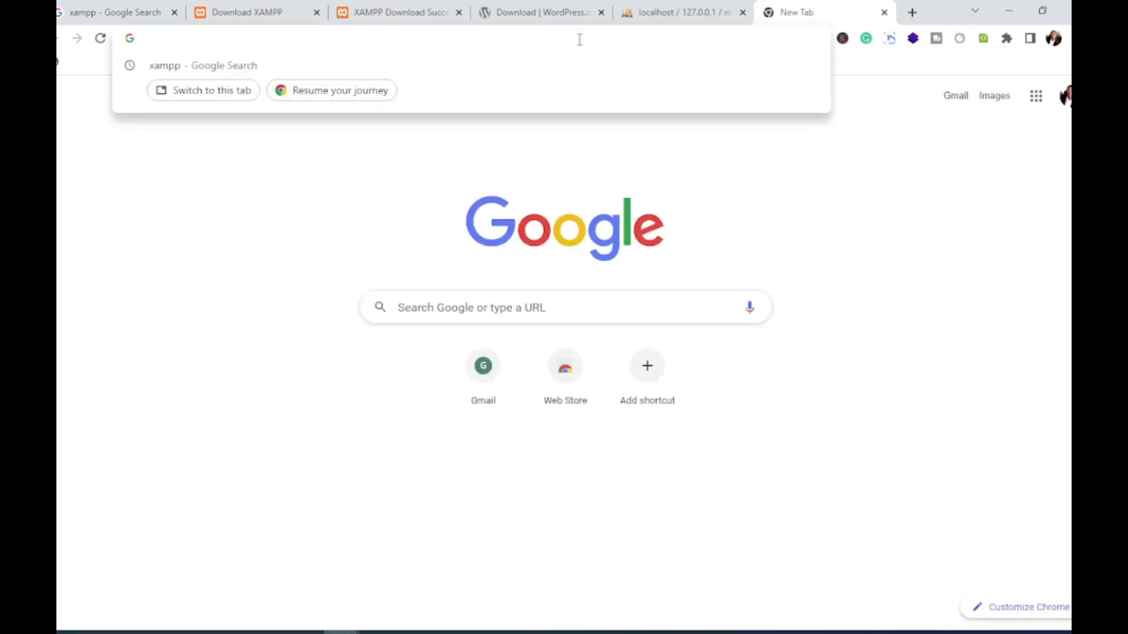
text(local)
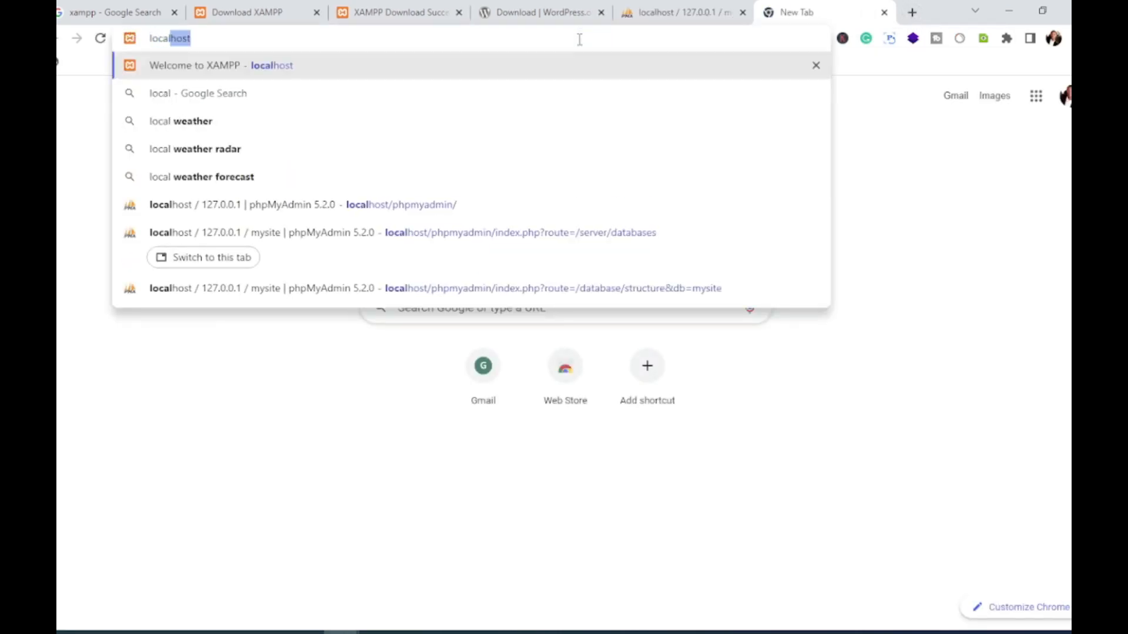
text(host/)
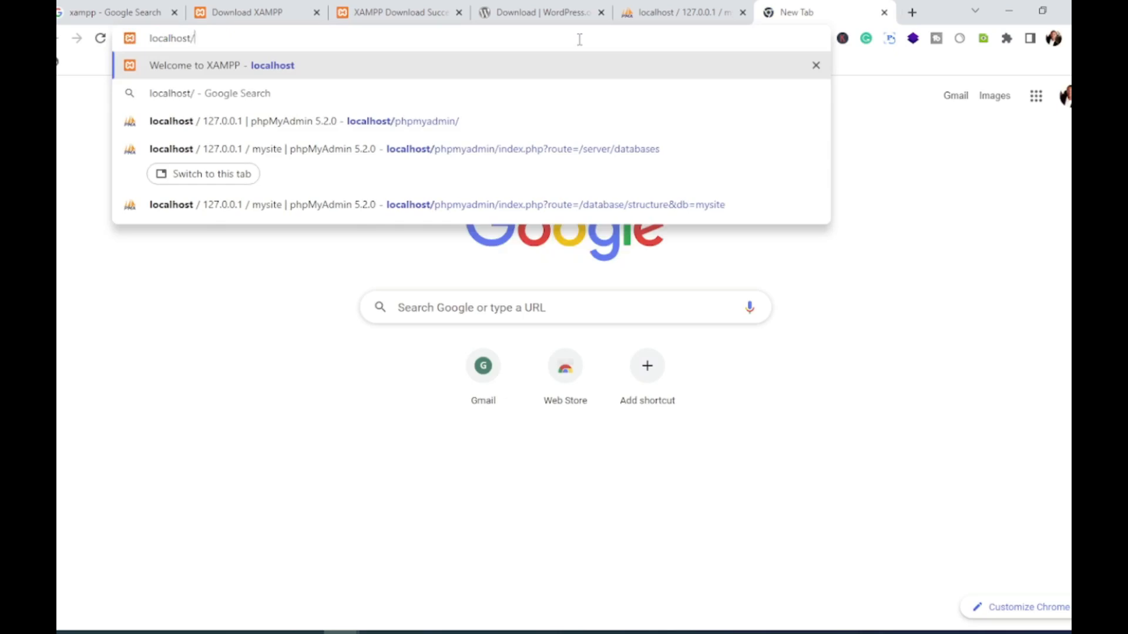
text(mysite)
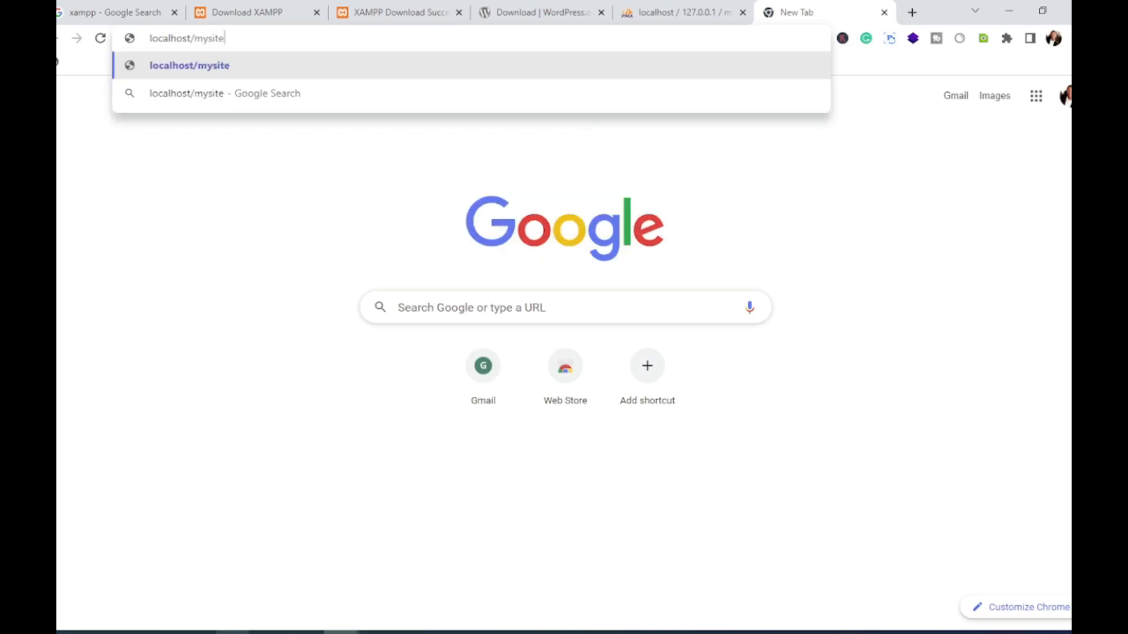
mouse_move(232, 632)
click(139, 580)
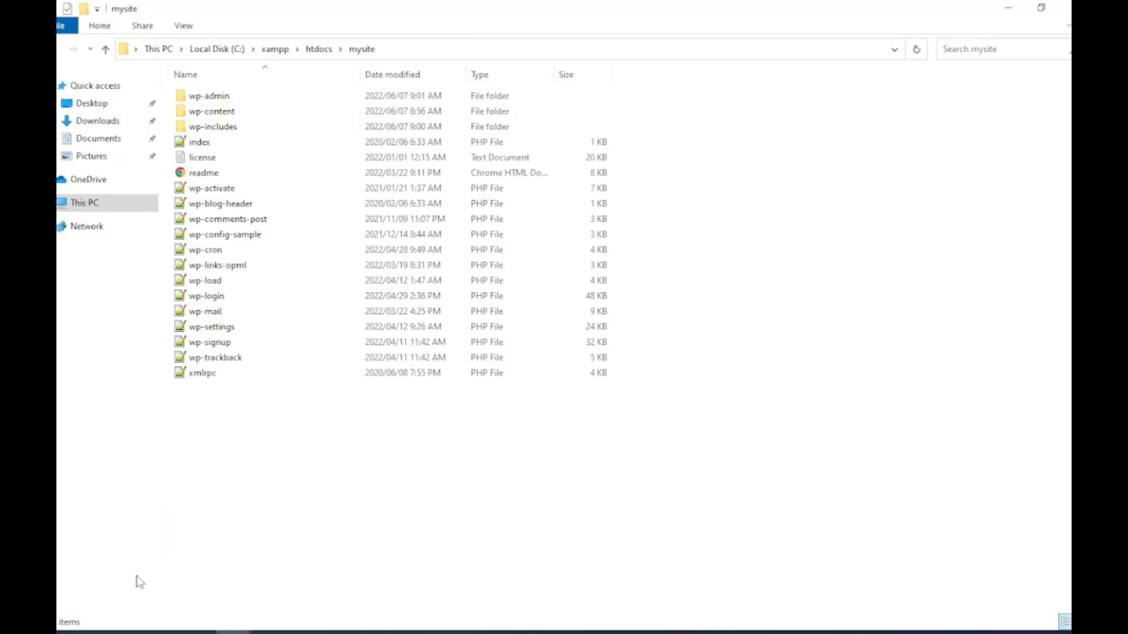
click(317, 48)
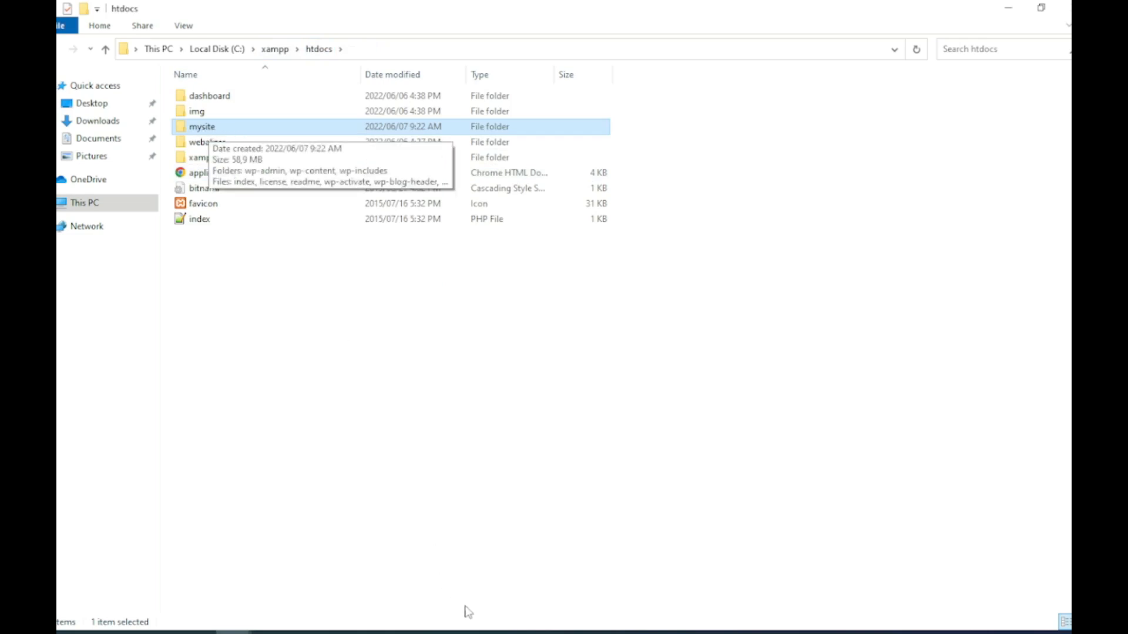
mouse_move(341, 632)
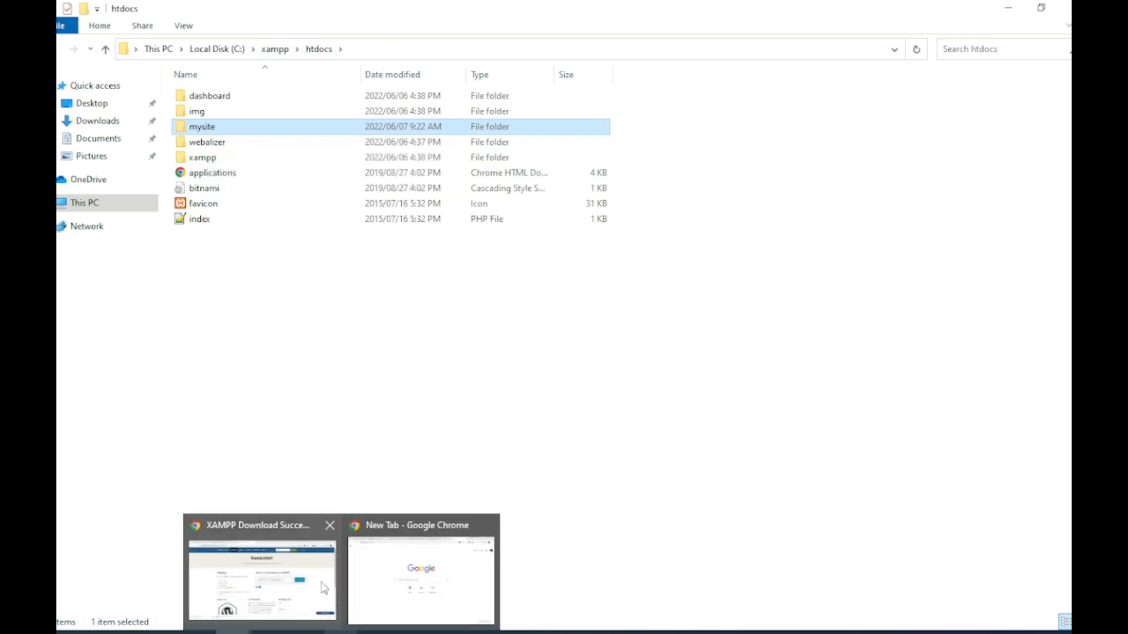
click(414, 582)
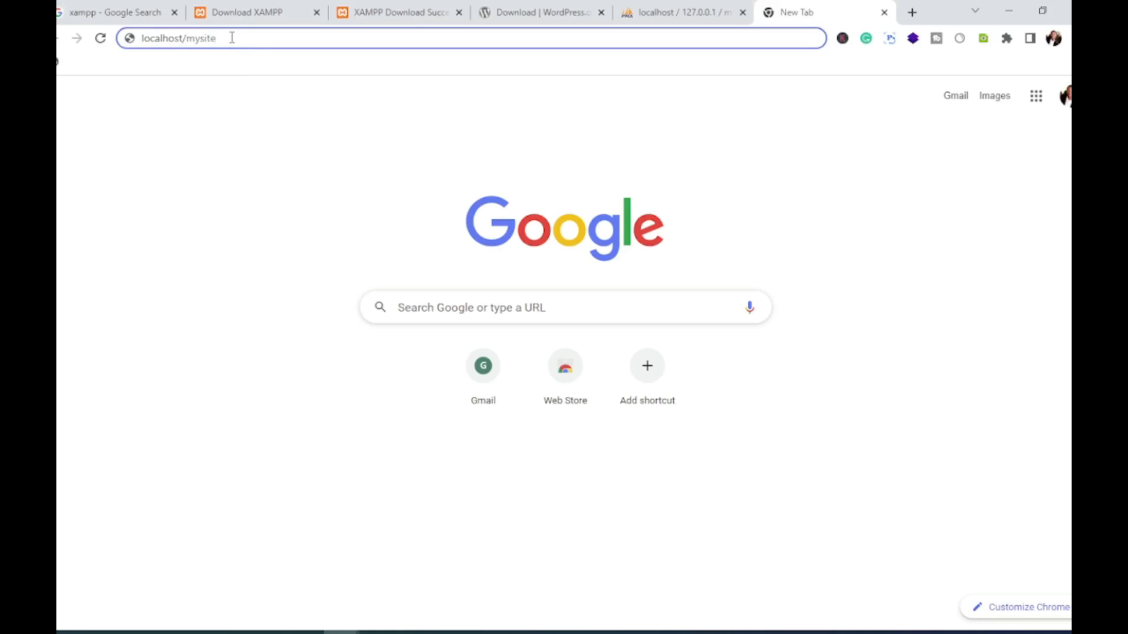
Step: Load localhost/mysite and start the WordPress setup with 'Let's go!'
key(Return)
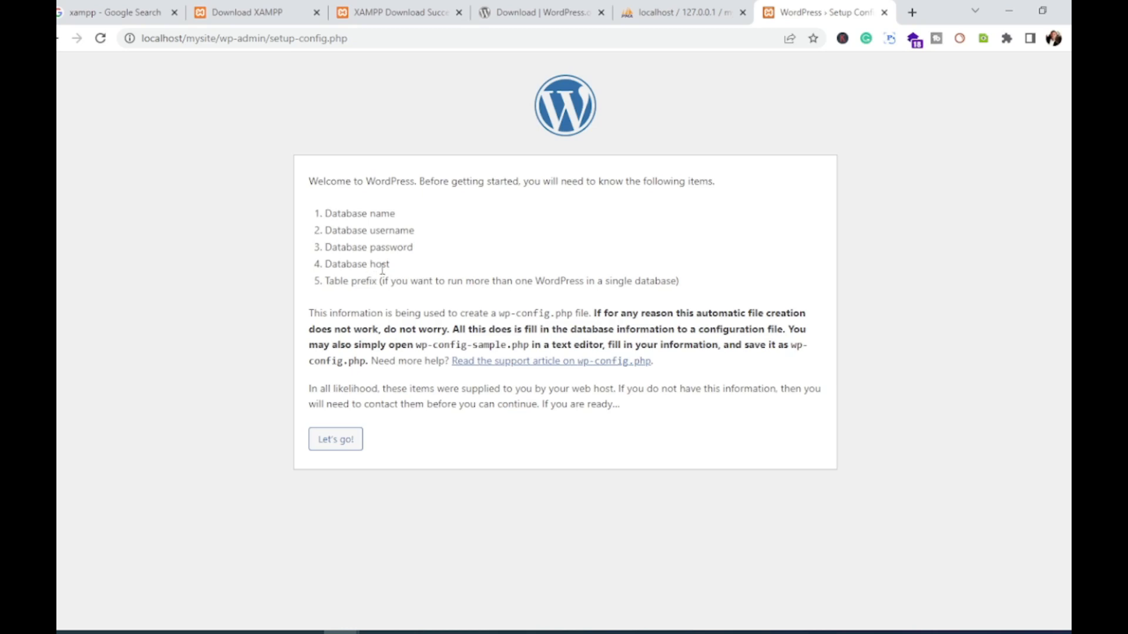
click(343, 448)
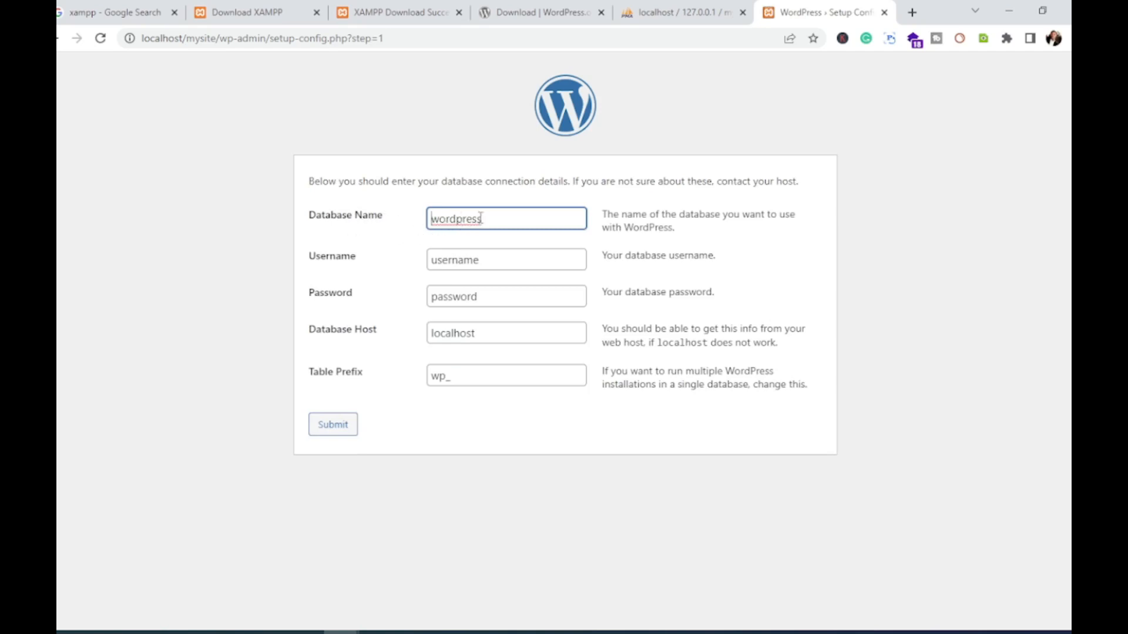
Step: Submit database name mysite, username root and an empty password after checking phpMyAdmin
click(680, 11)
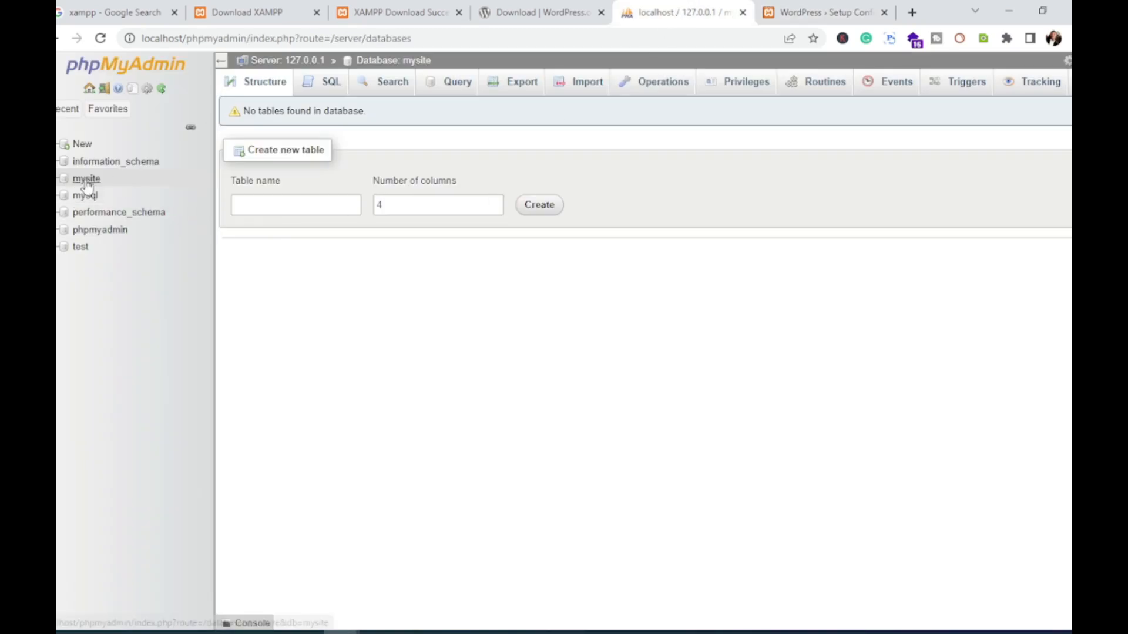
click(828, 12)
drag(494, 219, 427, 222)
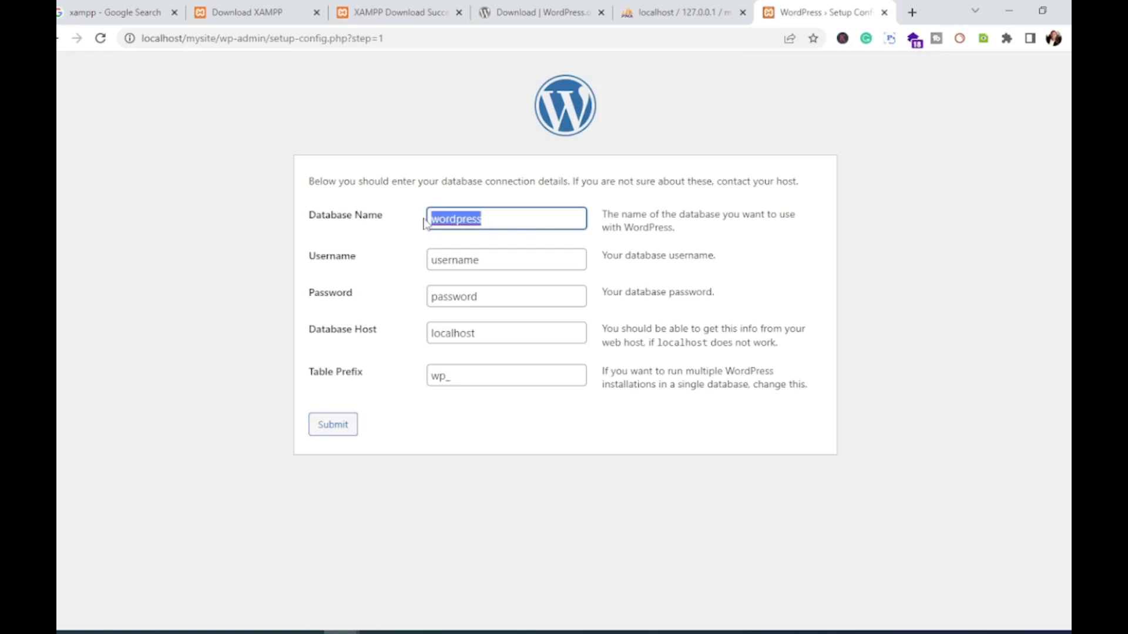
text(mys)
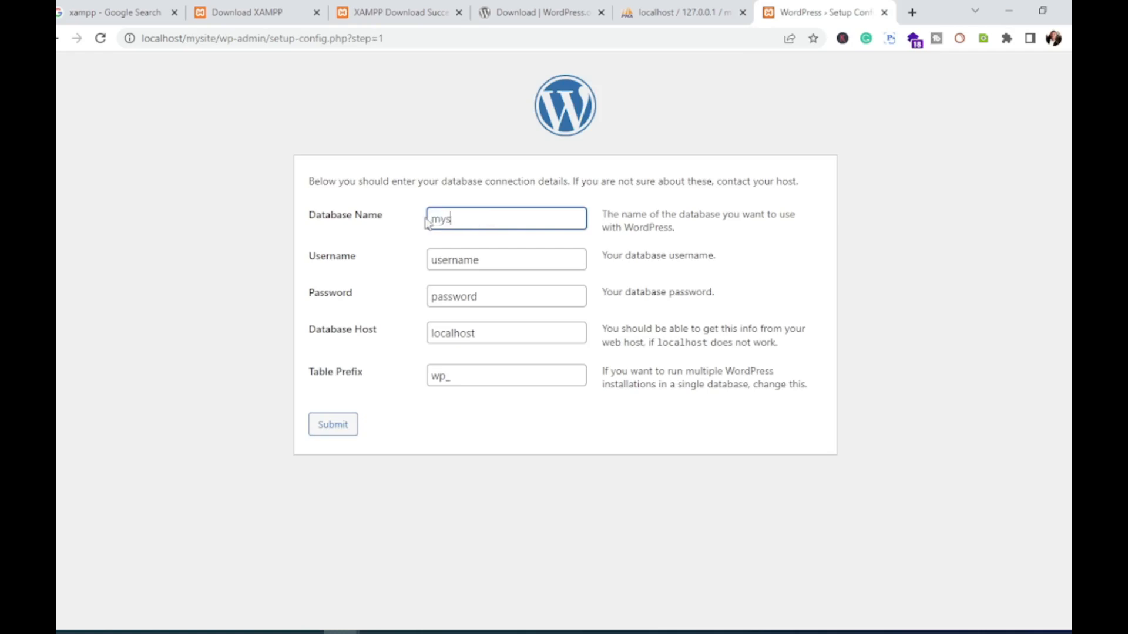
text(ite)
click(463, 260)
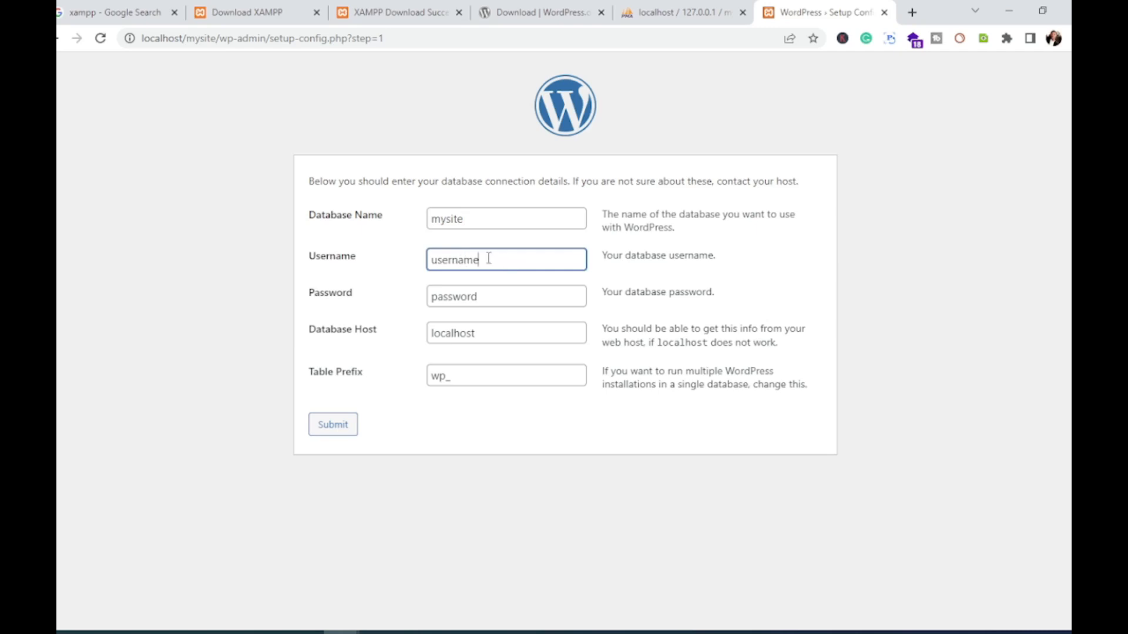
drag(488, 258, 422, 262)
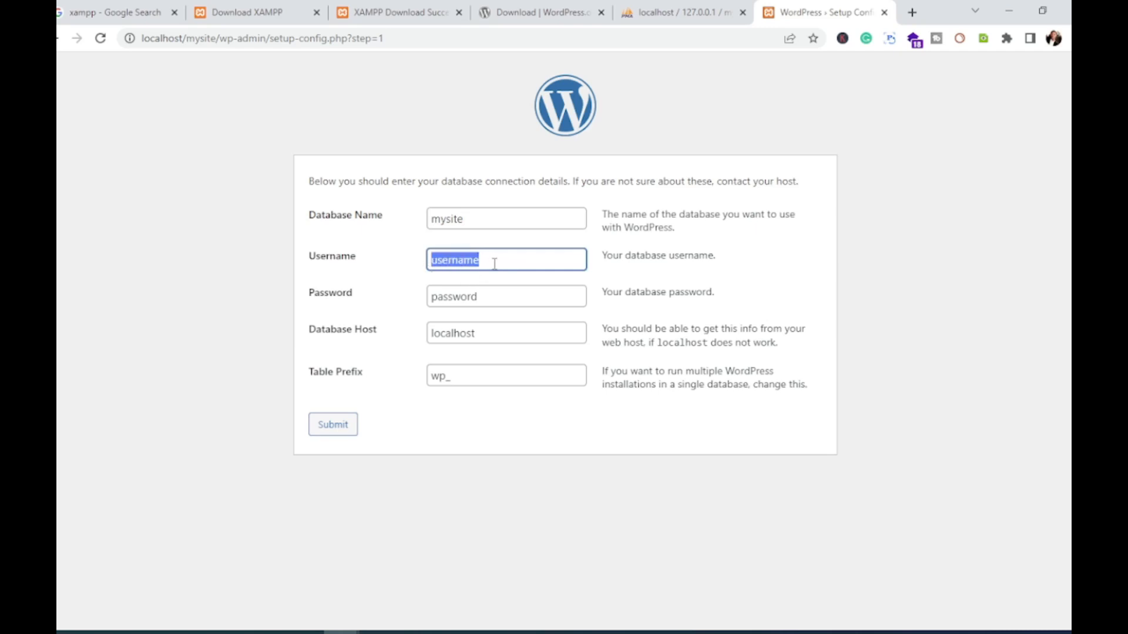
text(r)
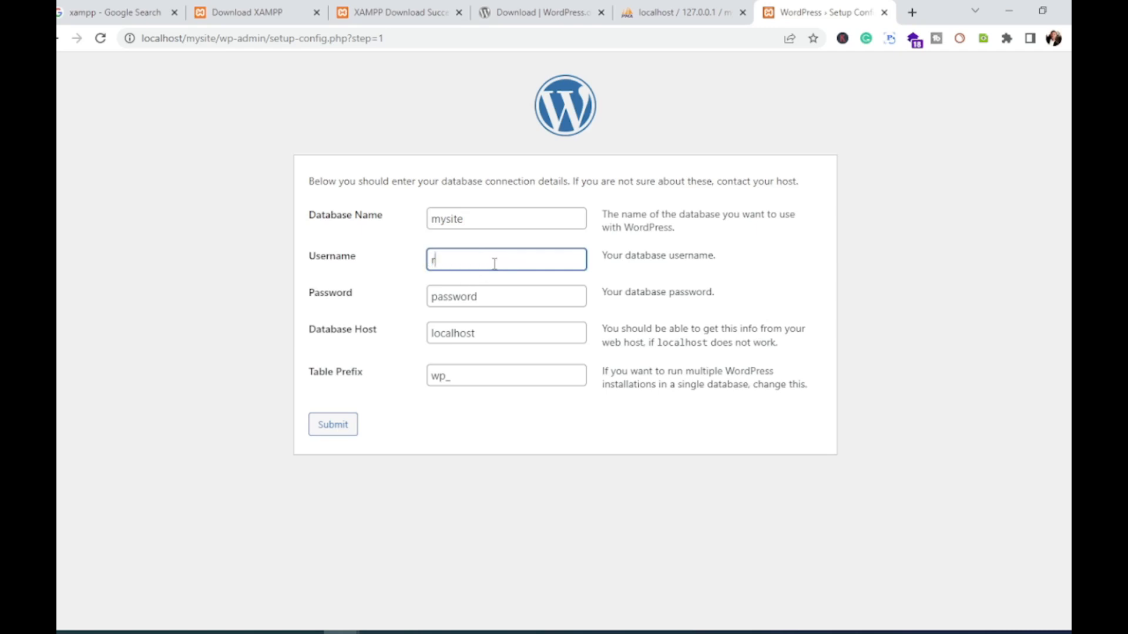
text(oot)
drag(506, 298, 399, 301)
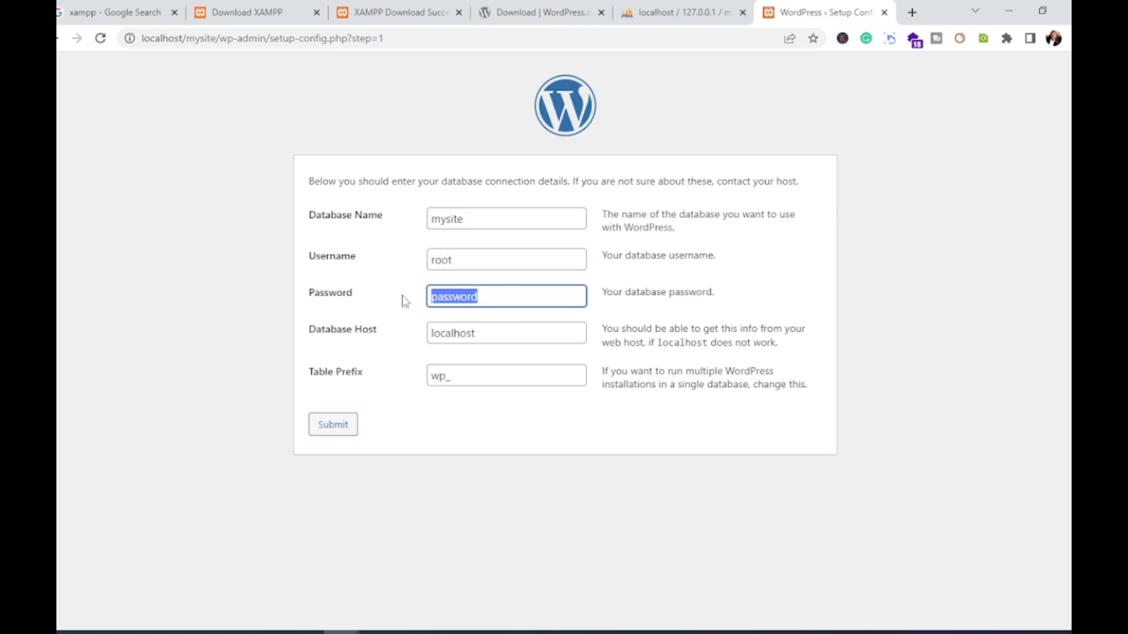
key(BackSpace)
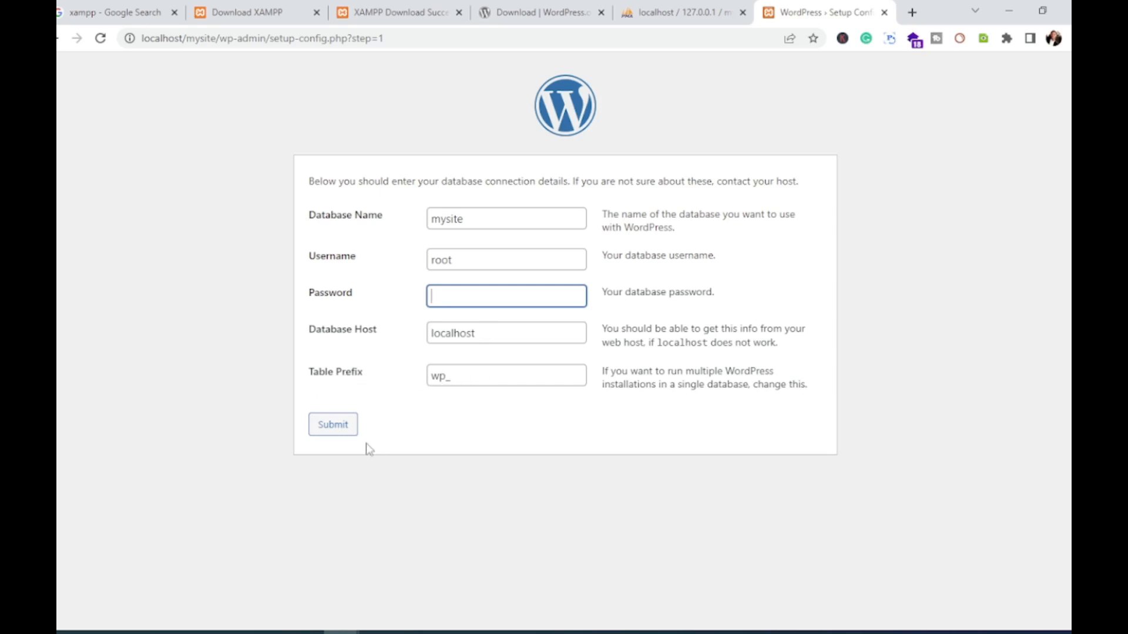
click(334, 427)
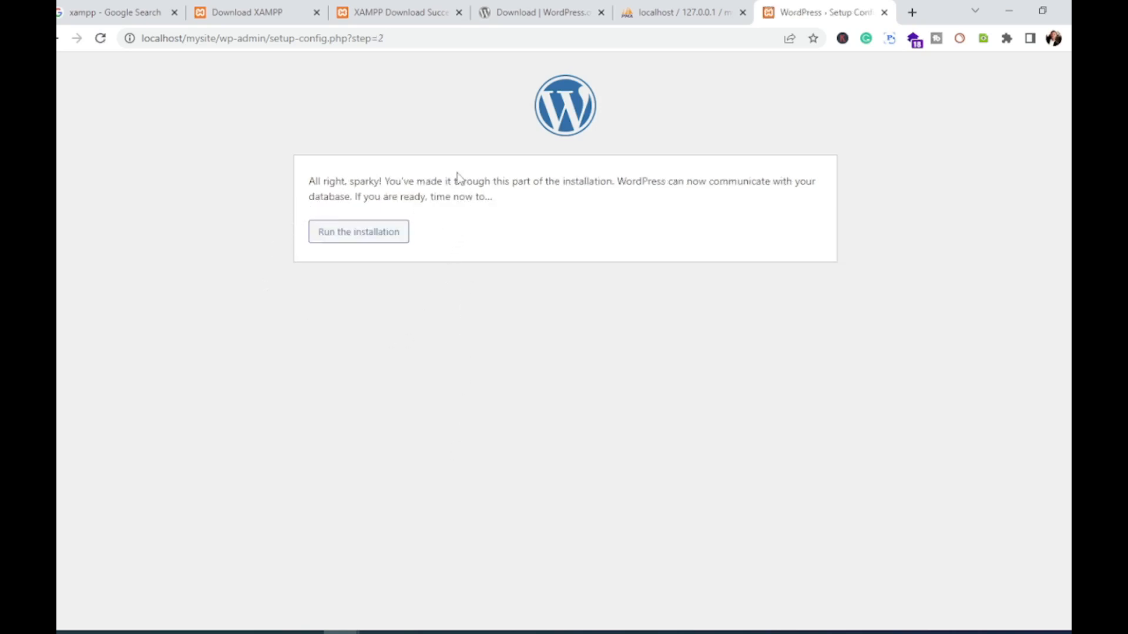
Step: Run the installation and enter site title 'My site', username admin and a short custom password
click(364, 237)
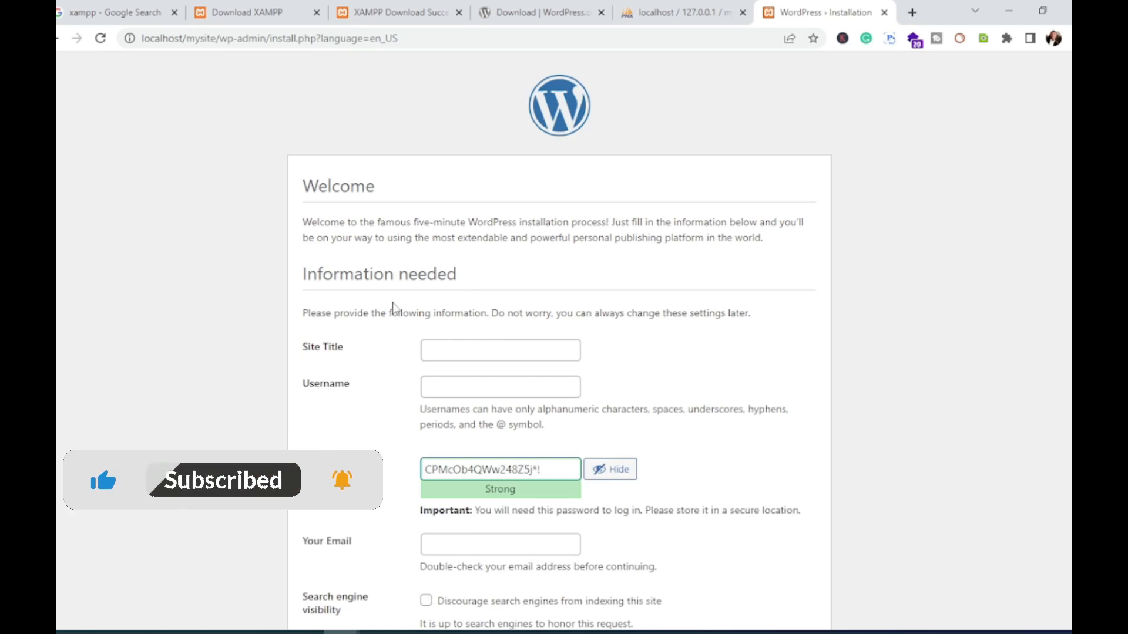
scroll(396, 301, down, 1)
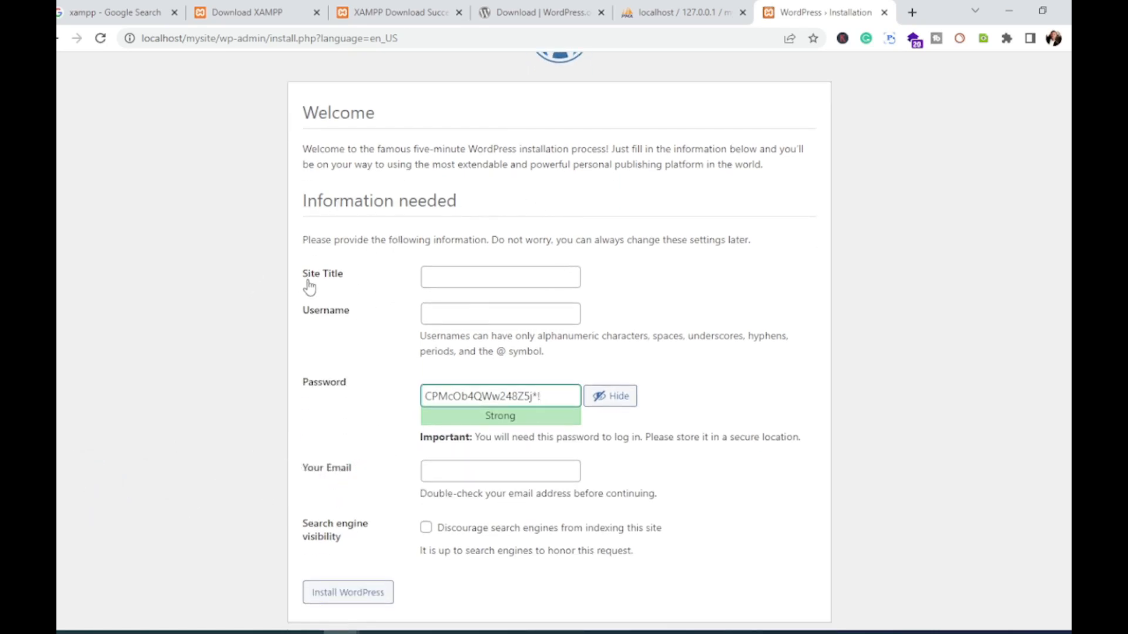
click(433, 276)
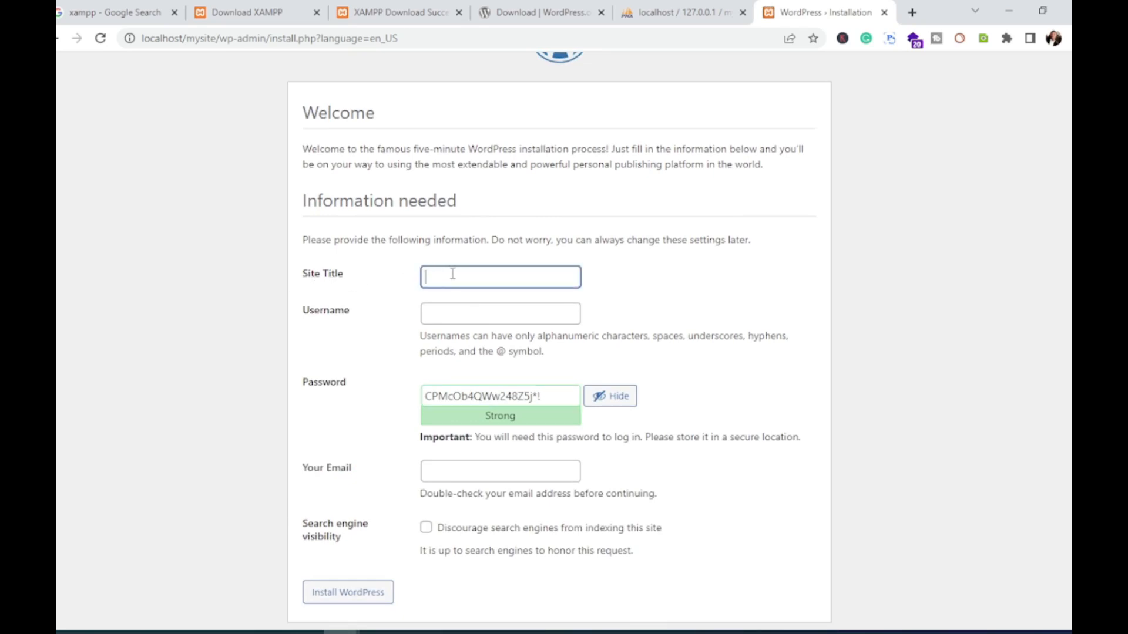
text(My)
text( iste)
text(te)
click(446, 311)
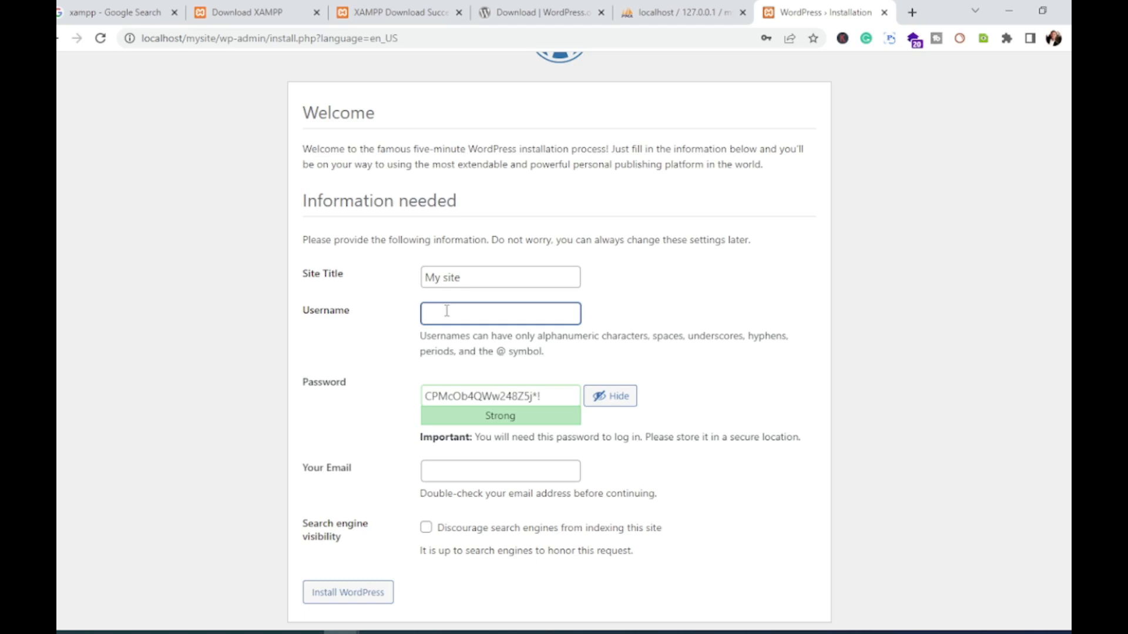
text(dmin)
drag(549, 396, 409, 399)
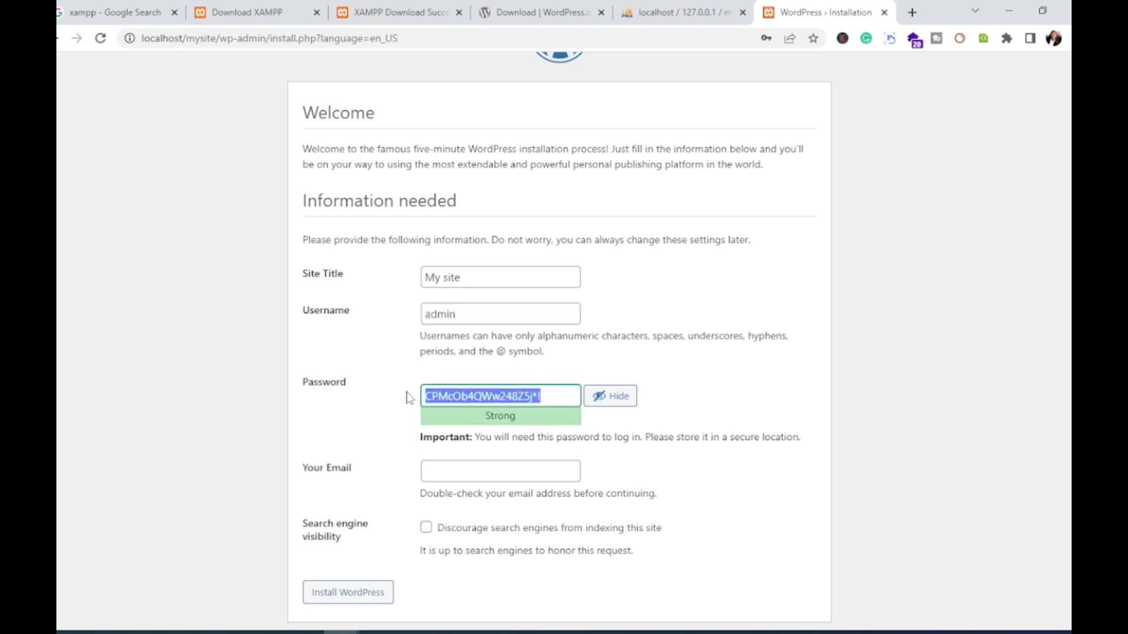
text(admin)
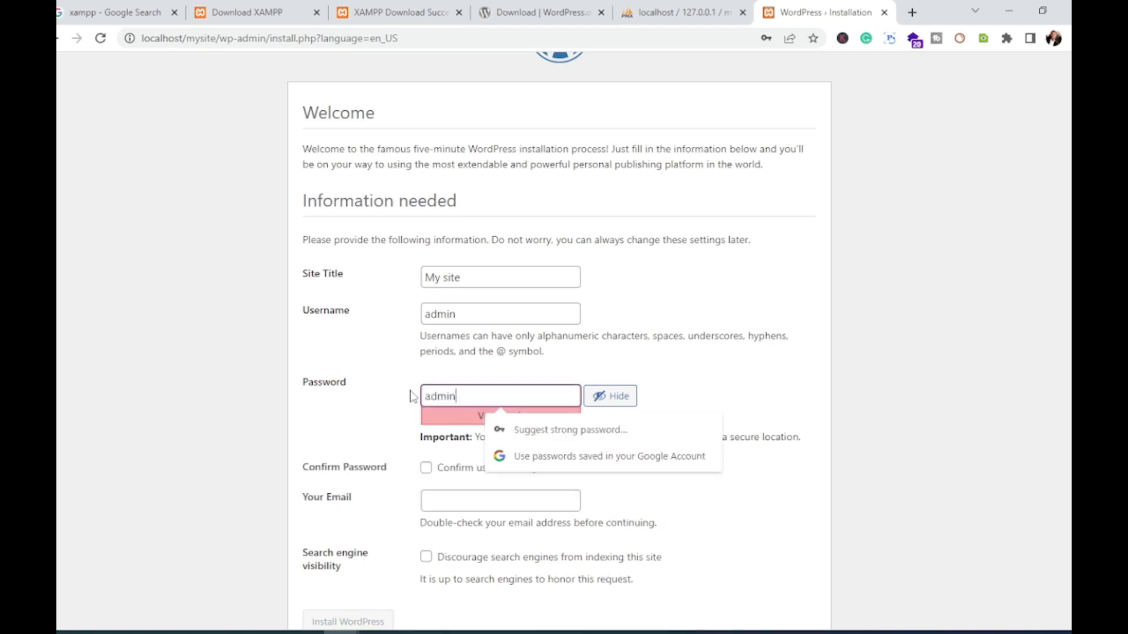
Step: Confirm the weak password, fill in the email address, and install WordPress
click(367, 426)
scroll(412, 427, down, 1)
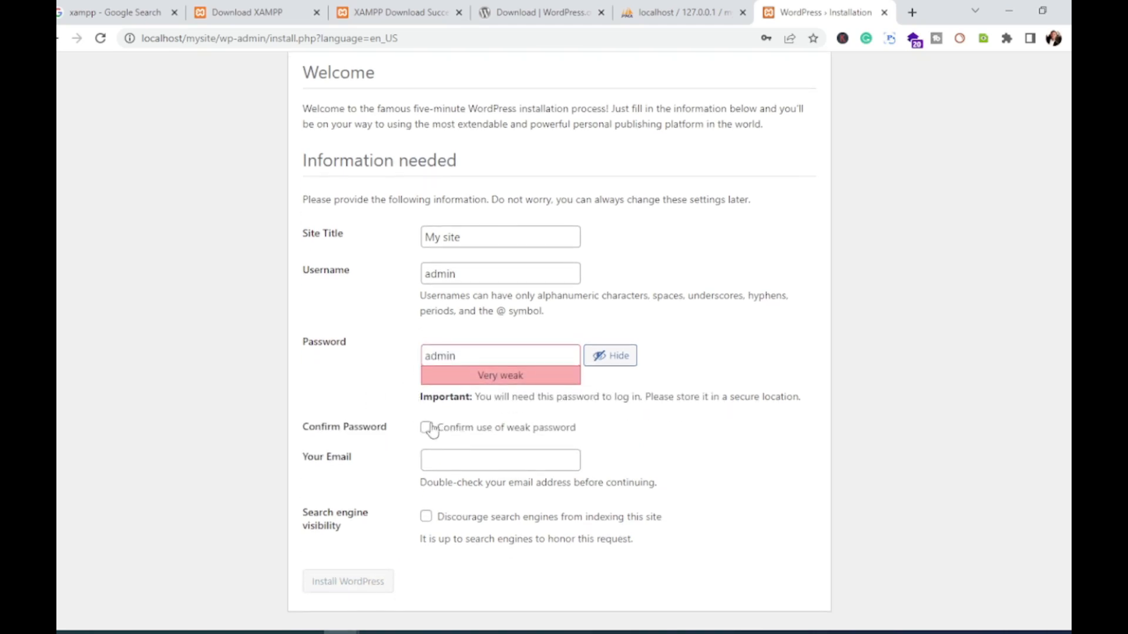
click(427, 432)
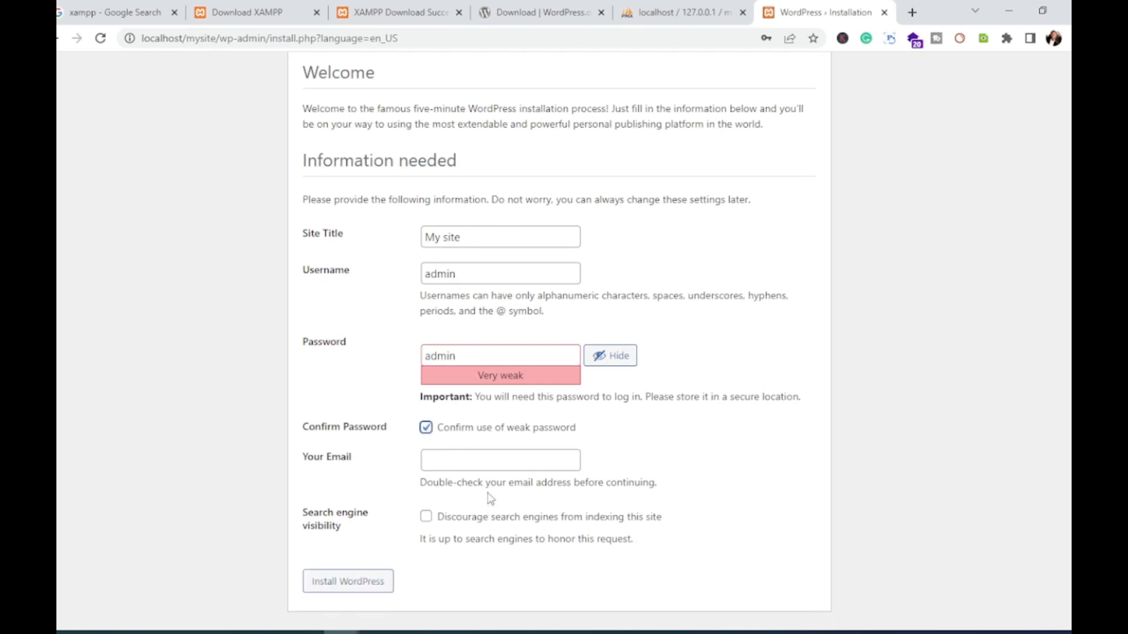
click(454, 462)
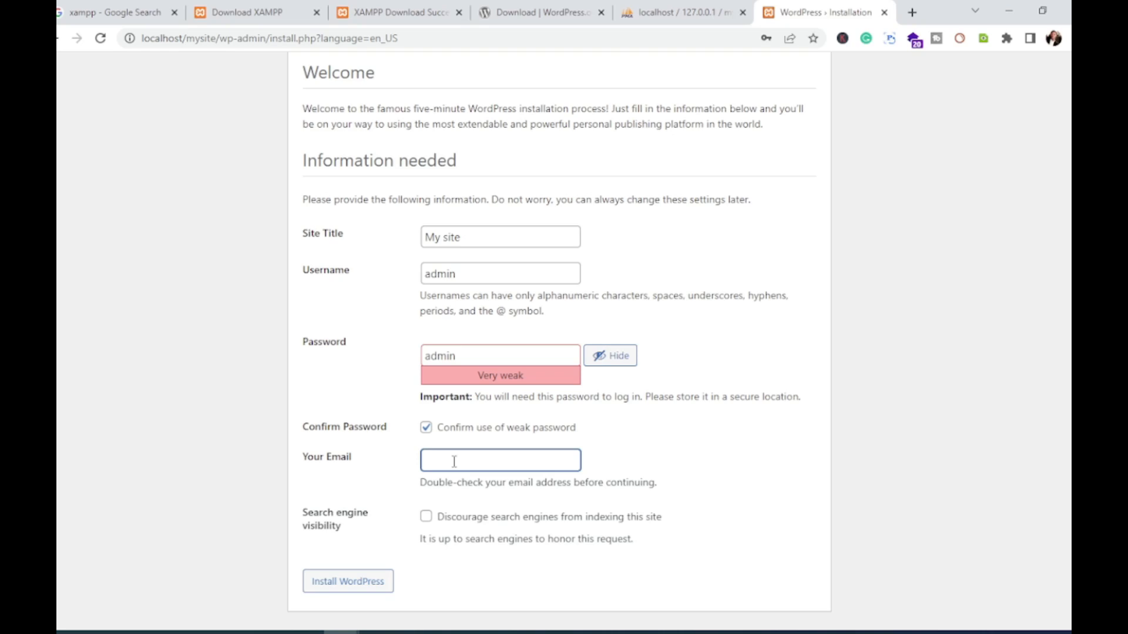
click(344, 586)
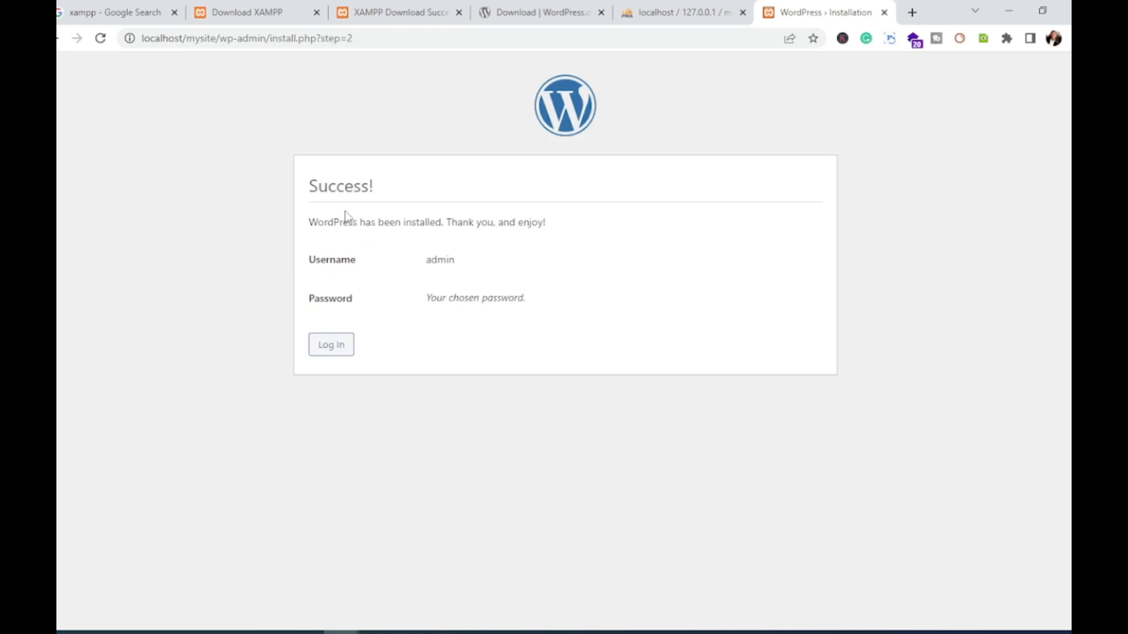
Step: Log in as admin with the chosen password, checking it via the eye icon first
click(336, 352)
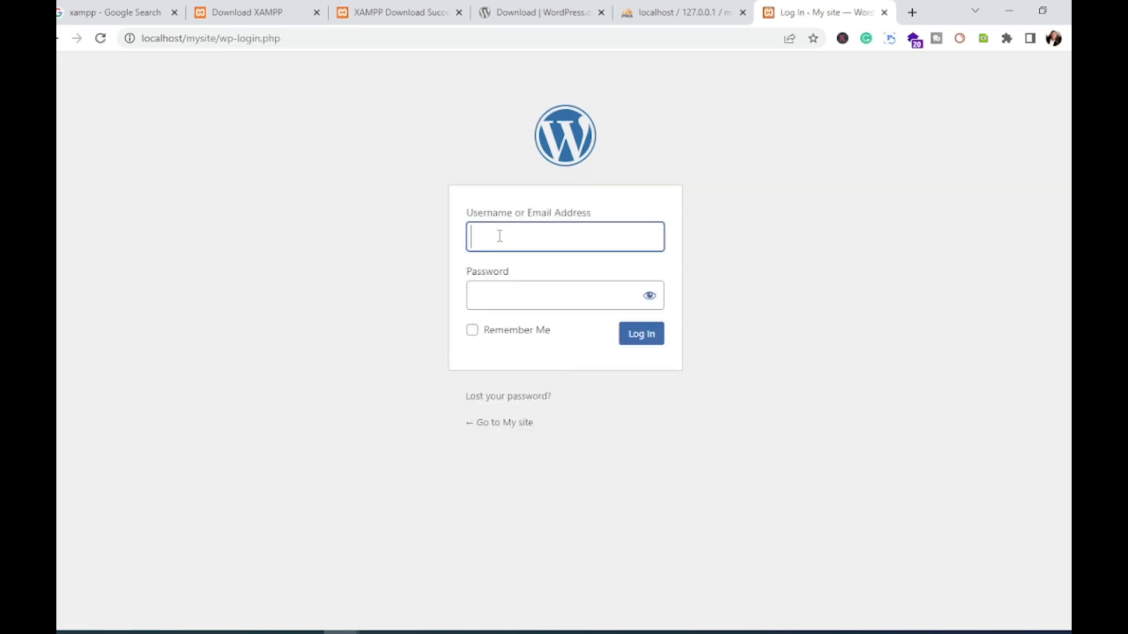
text(admin)
click(519, 291)
text(•••••)
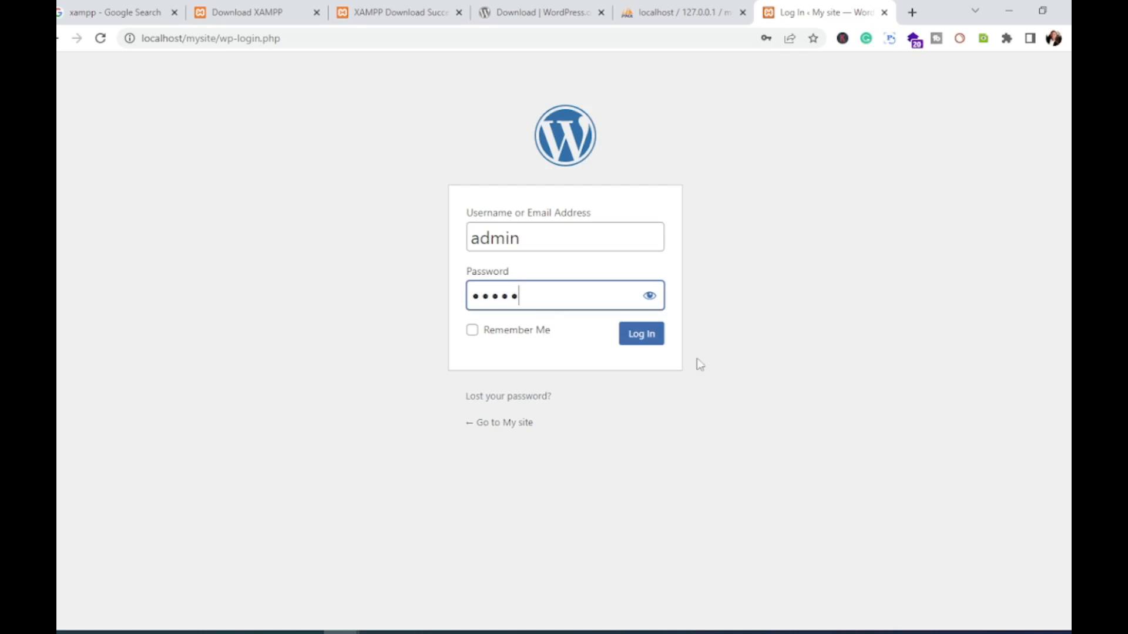
click(651, 297)
click(654, 302)
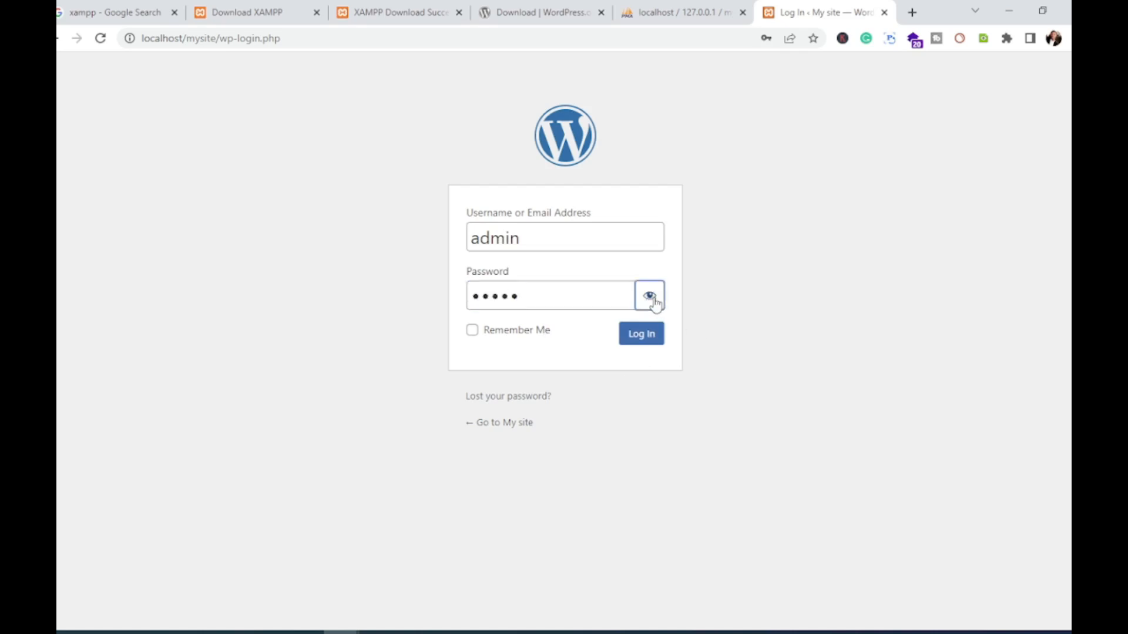
click(644, 343)
click(644, 344)
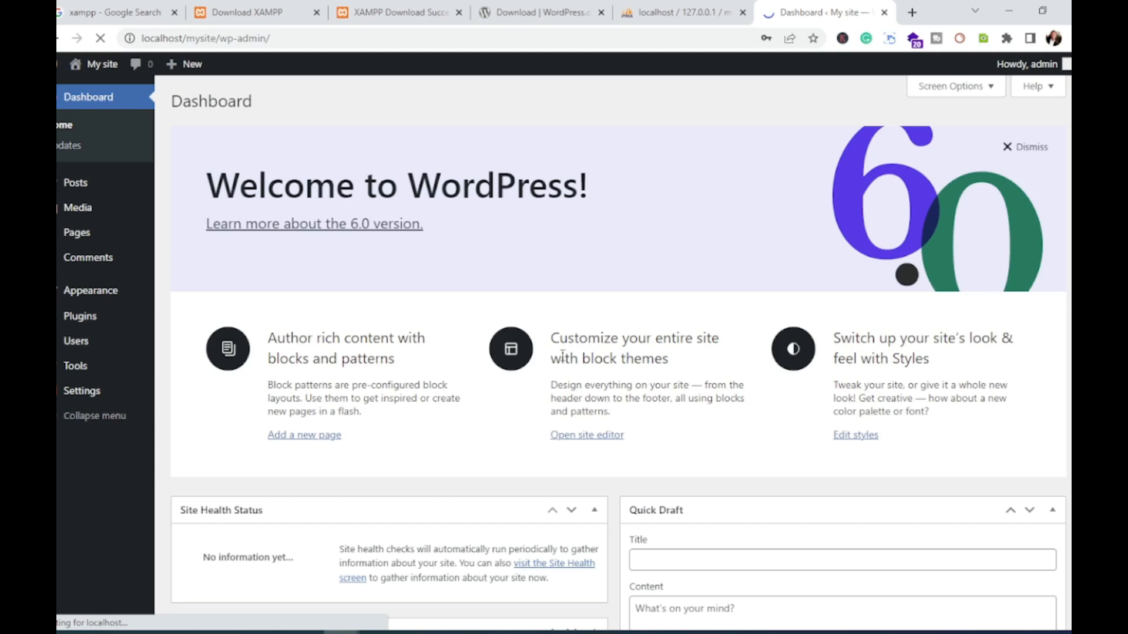
scroll(486, 319, down, 6)
scroll(487, 319, up, 6)
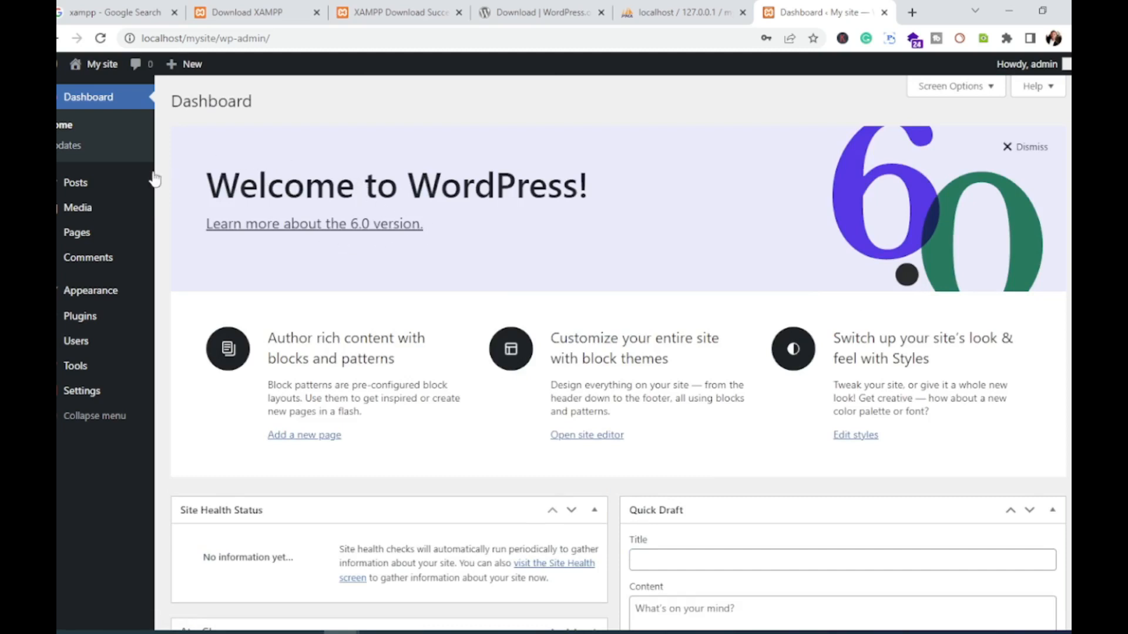
mouse_move(113, 240)
scroll(675, 173, down, 3)
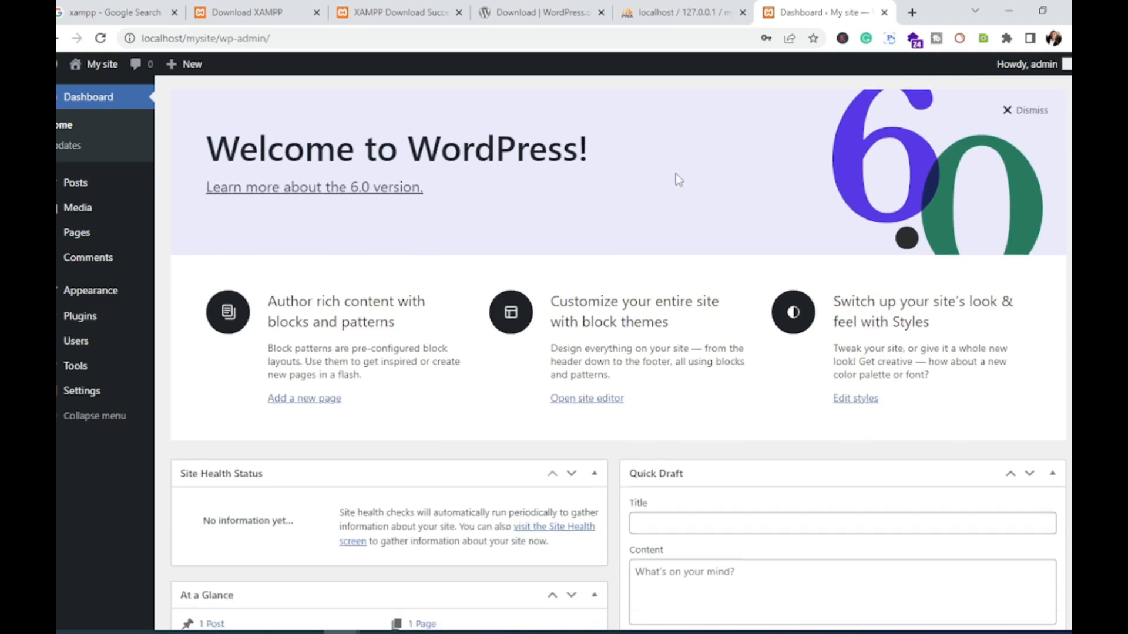
scroll(682, 172, up, 3)
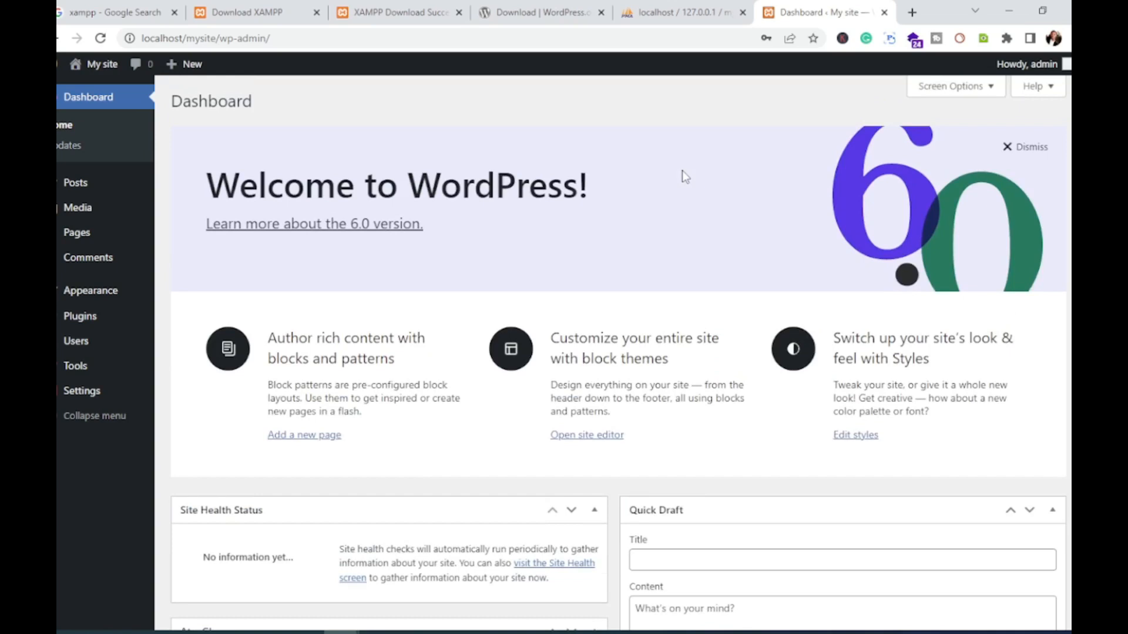